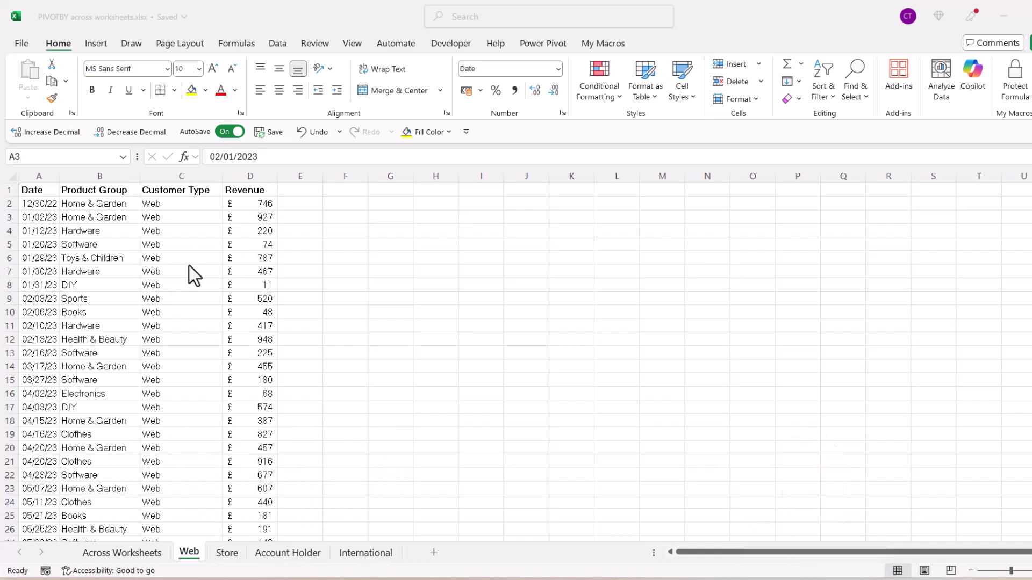
# Look through the Store, Account Holder and International sheets, then return to the Web sheet
pyautogui.click(225, 554)
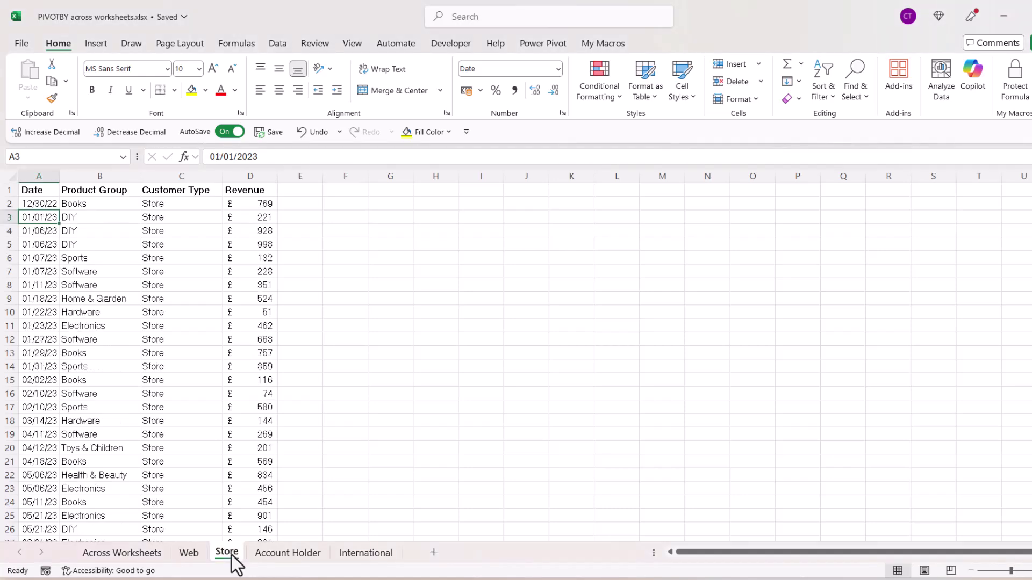
pyautogui.click(280, 554)
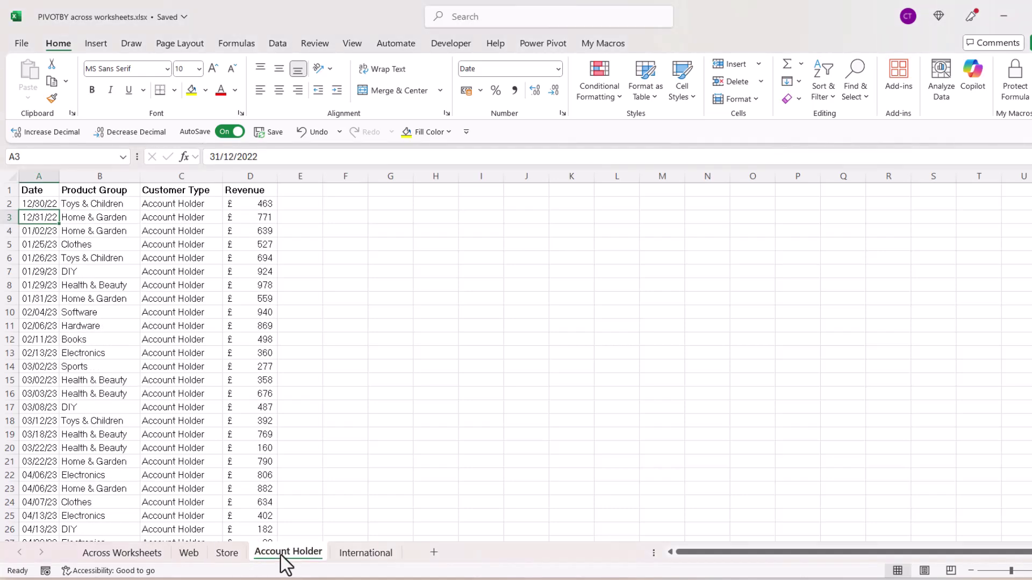
pyautogui.click(357, 555)
pyautogui.hotkey('ctrl', 'pageup')
pyautogui.hotkey('ctrl', 'pageup')
pyautogui.hotkey('ctrl', 'pageup')
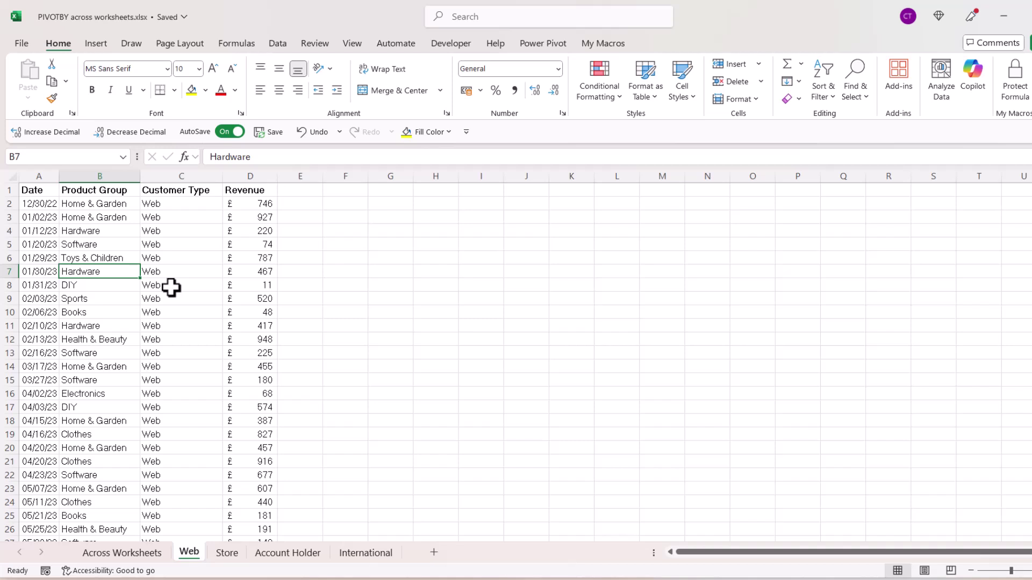
# Format the Web data A1:D250 as a table named tbl_Web
pyautogui.hotkey('ctrl', 't')
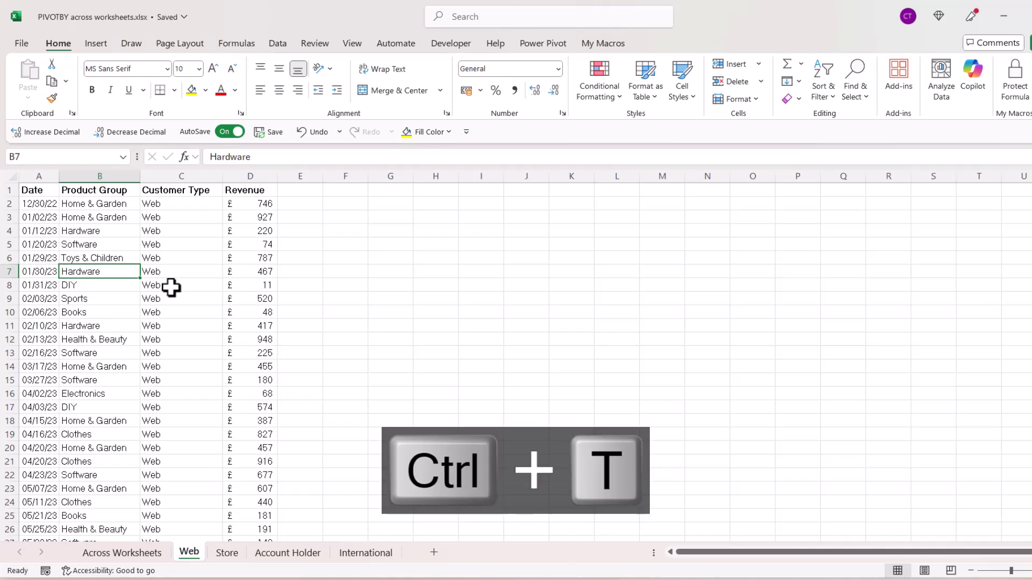
pyautogui.click(690, 216)
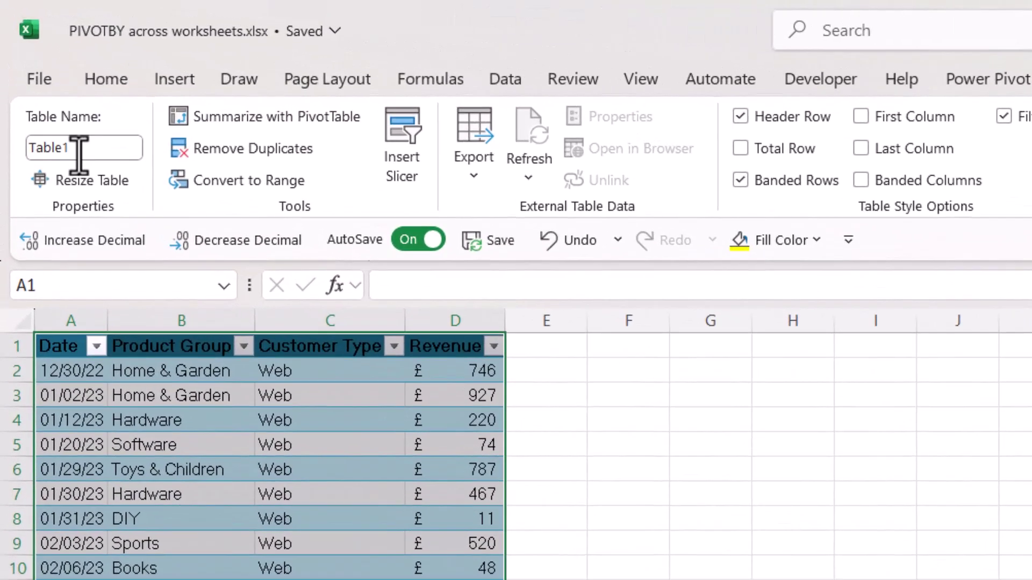
pyautogui.click(39, 80)
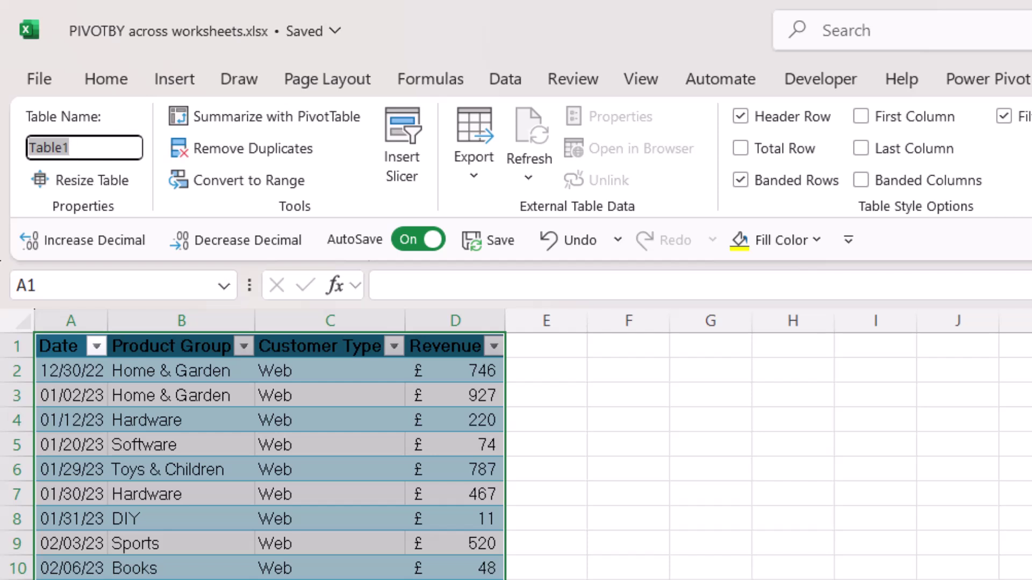
pyautogui.press('BackSpace')
pyautogui.write('tbl')
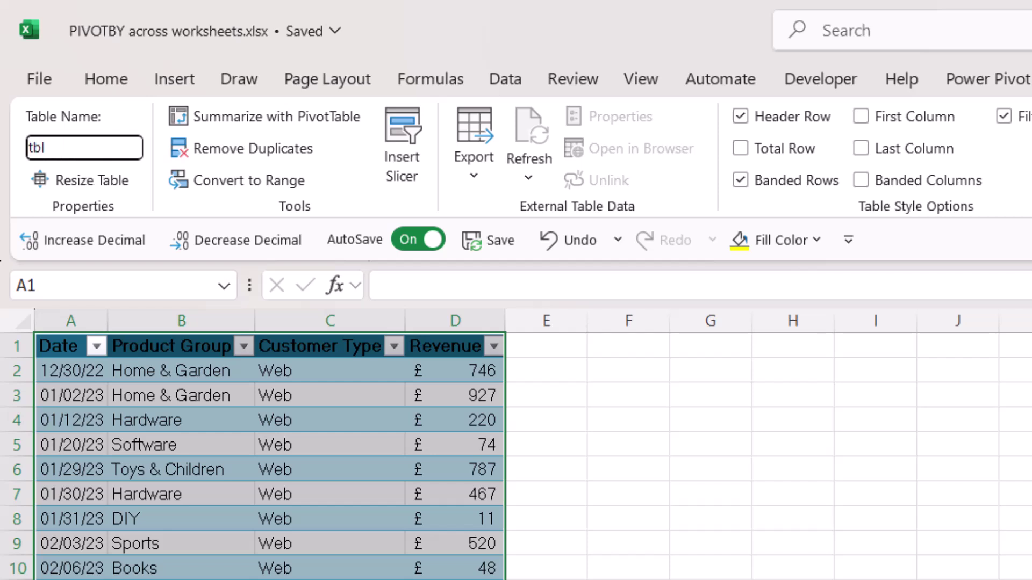
pyautogui.write('_Web')
pyautogui.press('Return')
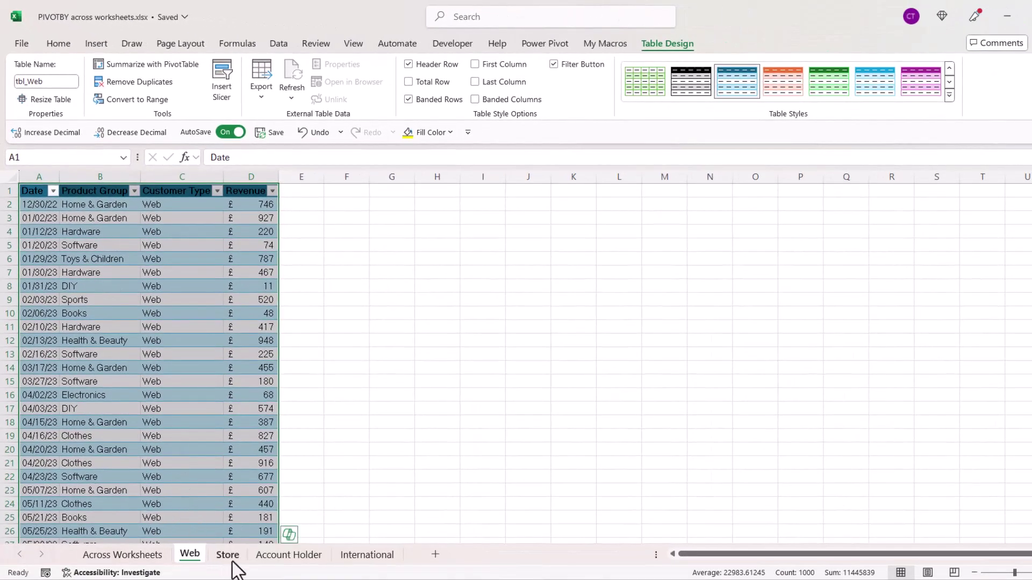
# Format the Store data as a table named tbl_store
pyautogui.click(233, 562)
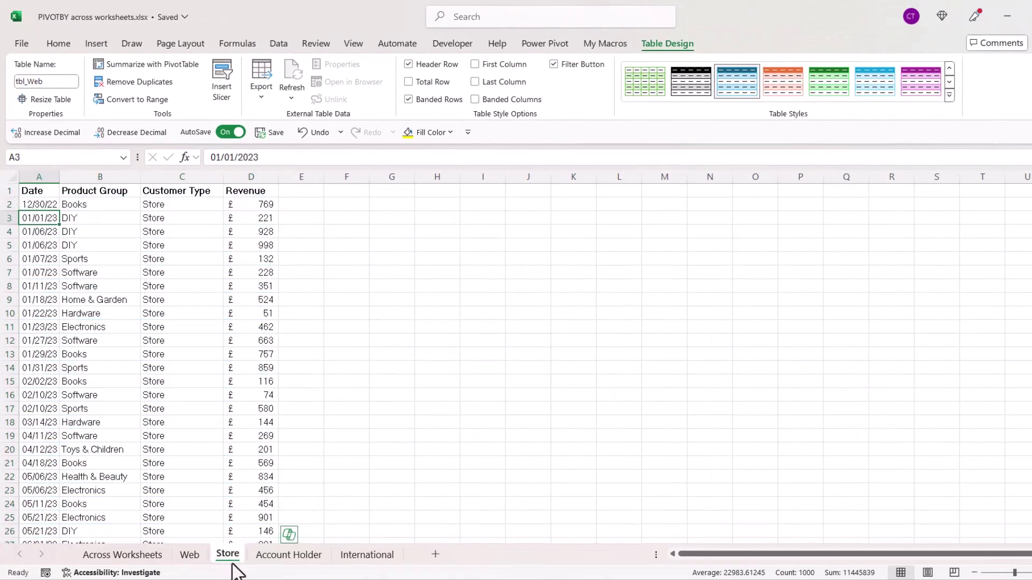
pyautogui.click(121, 326)
pyautogui.hotkey('ctrl', 't')
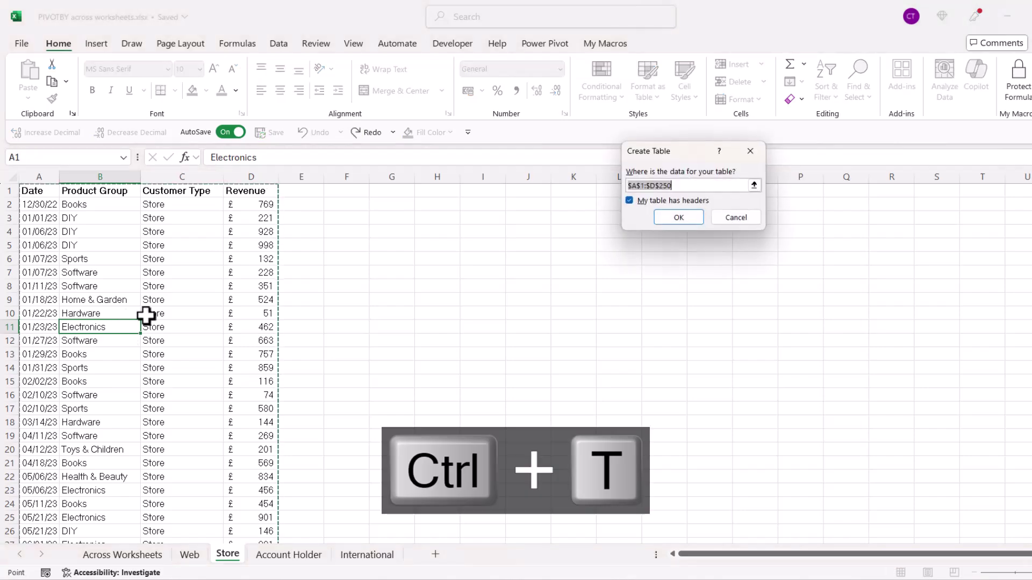
pyautogui.click(678, 217)
pyautogui.click(54, 82)
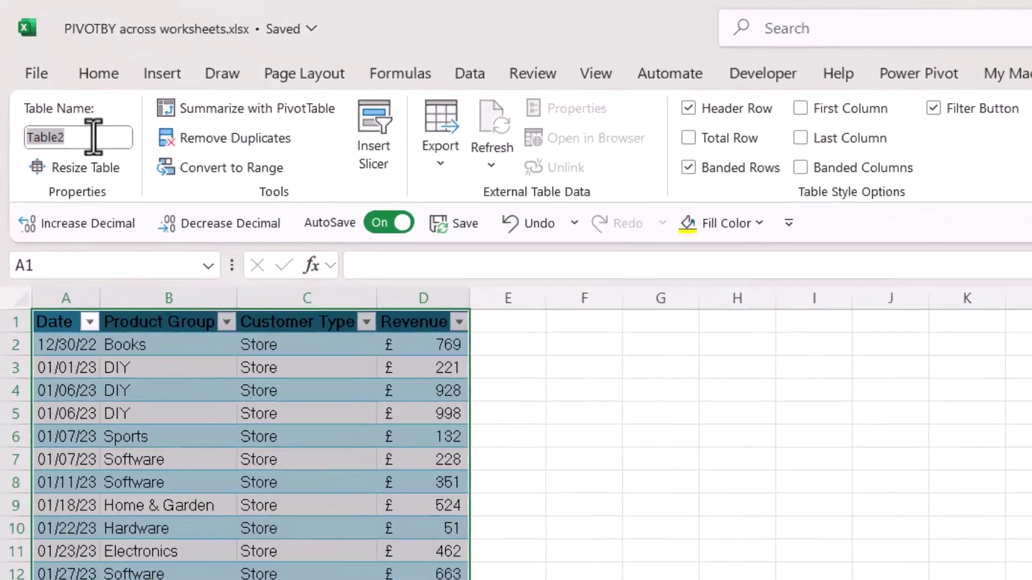
pyautogui.write('tbl_st')
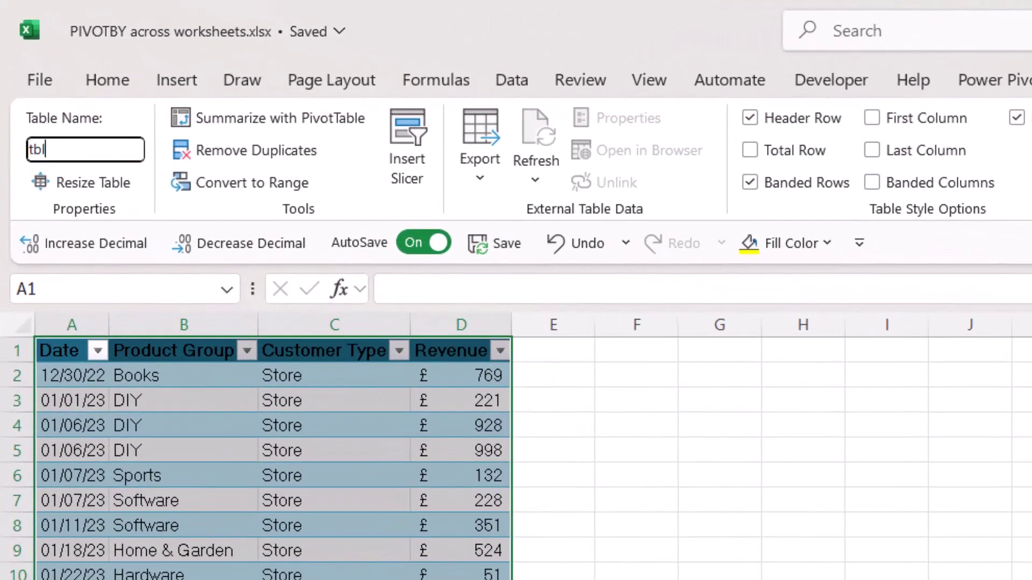
pyautogui.write('ore')
pyautogui.press('Return')
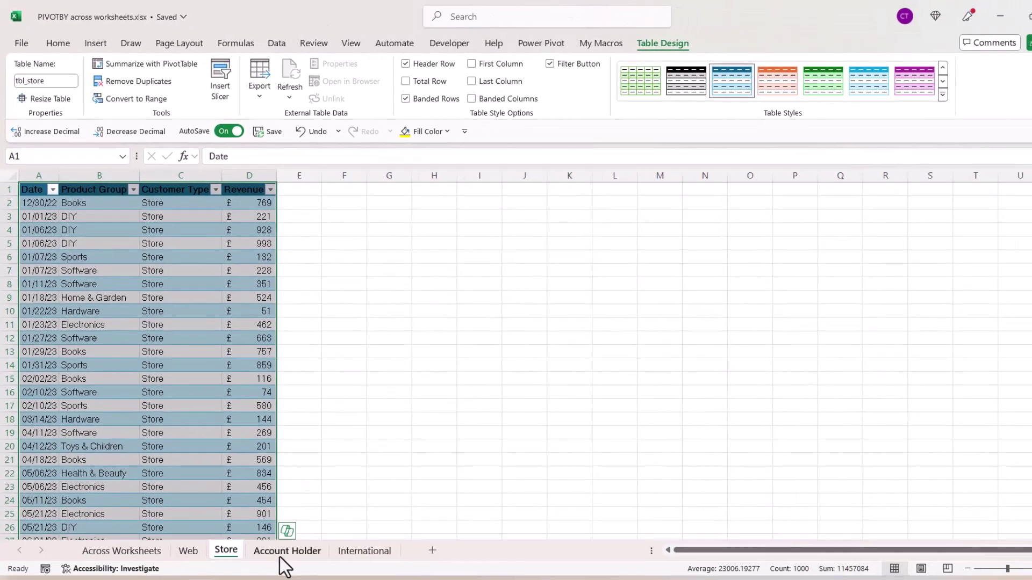
# Format the Account Holder data as a table named tbl_Acc
pyautogui.click(286, 551)
pyautogui.click(170, 379)
pyautogui.hotkey('ctrl', 't')
pyautogui.press('Return')
pyautogui.click(43, 82)
pyautogui.write('tbl_Acc')
pyautogui.press('Return')
# Format the International data as a table named Tbl_Int
pyautogui.click(364, 551)
pyautogui.click(202, 352)
pyautogui.hotkey('ctrl', 't')
pyautogui.click(677, 223)
pyautogui.click(43, 80)
pyautogui.write('Tbl_Int')
pyautogui.press('Return')
pyautogui.click(376, 422)
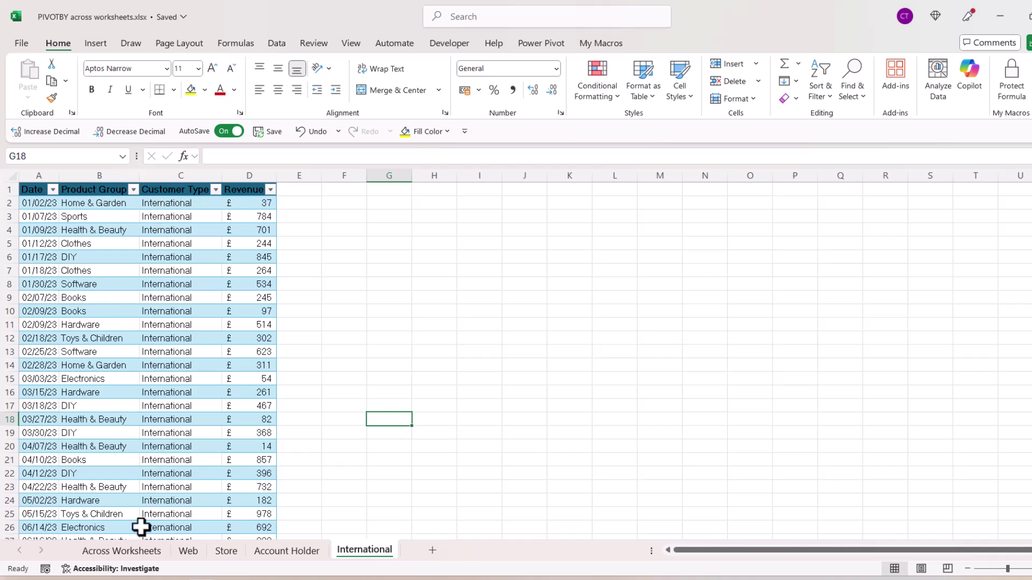
# In A1 of the Across Worksheets sheet, begin a PIVOTBY formula with a nested VSTACK
pyautogui.click(136, 550)
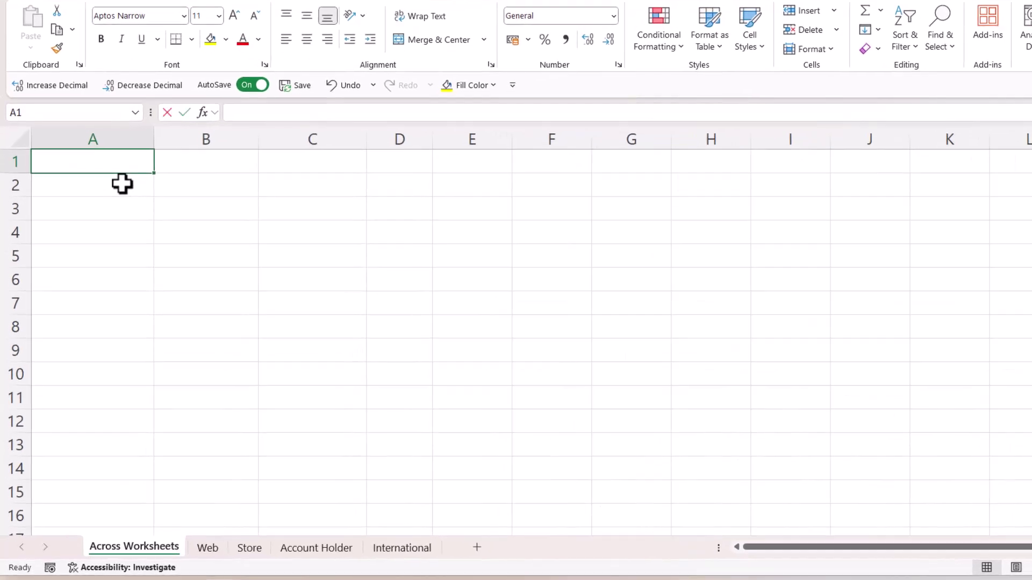
pyautogui.write('=pivo')
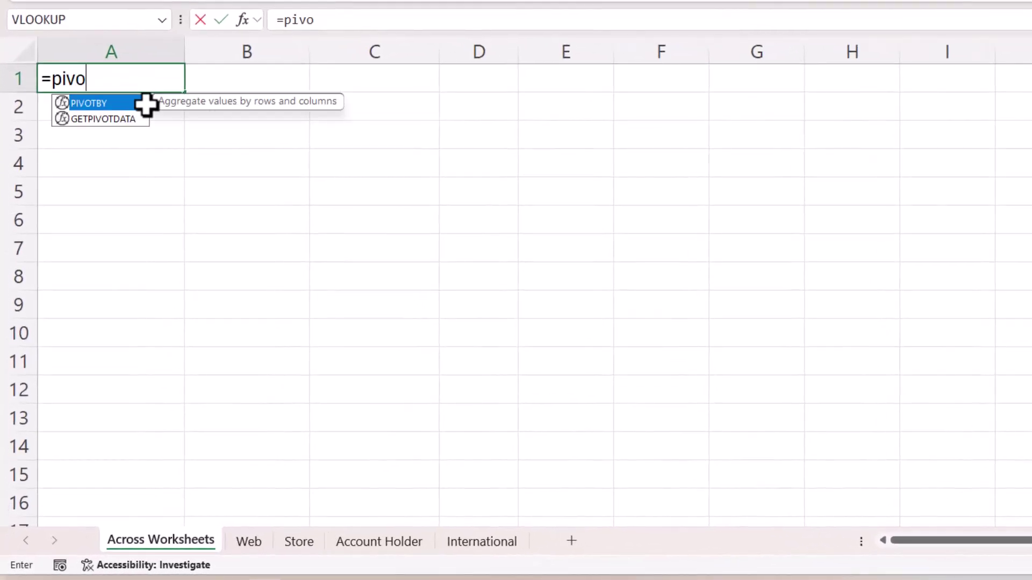
pyautogui.doubleClick(79, 105)
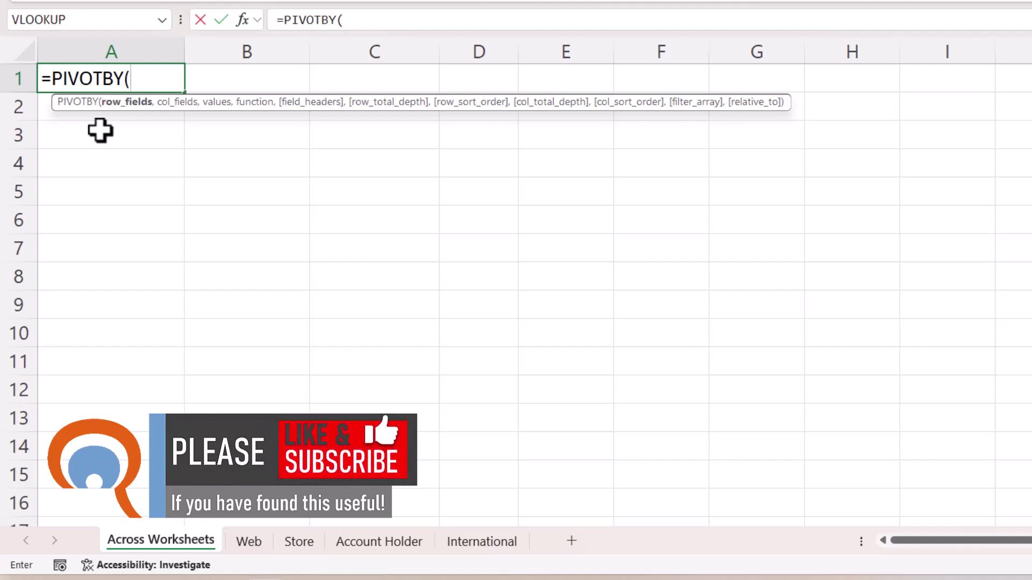
pyautogui.write('vst')
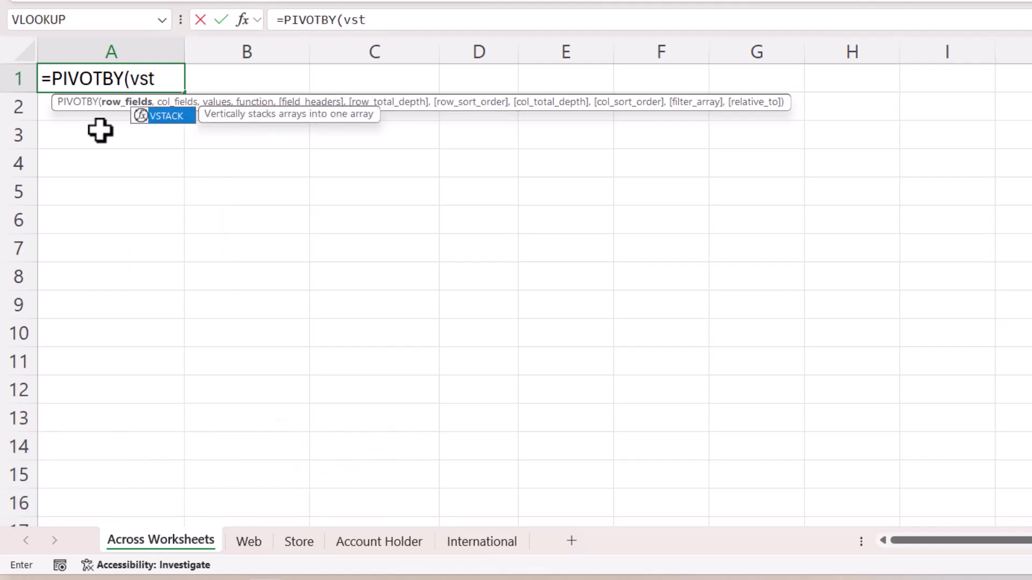
pyautogui.doubleClick(164, 114)
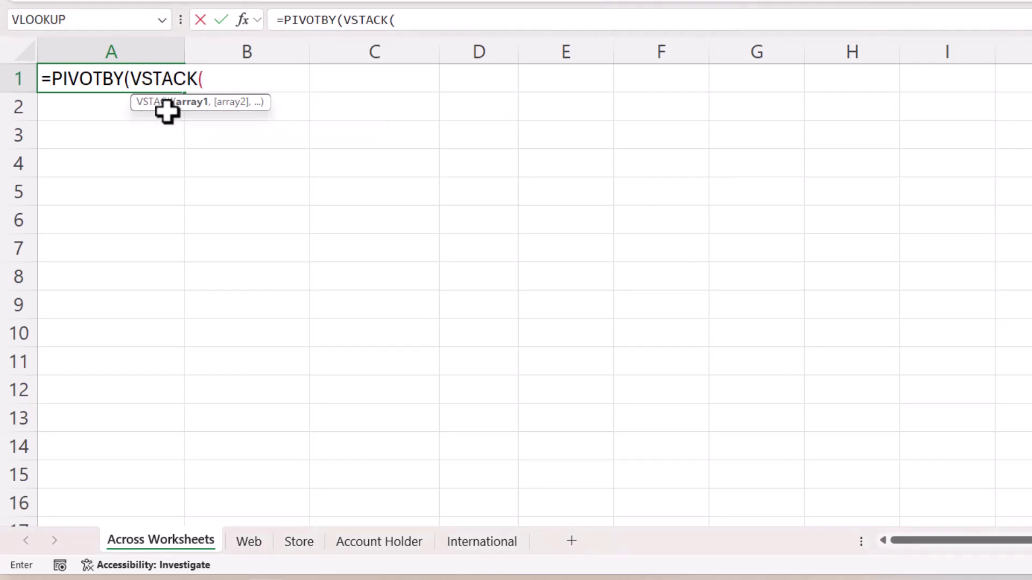
# Stack the Customer Type columns of tbl_AccHolder and tbl_Int
pyautogui.write('tbl')
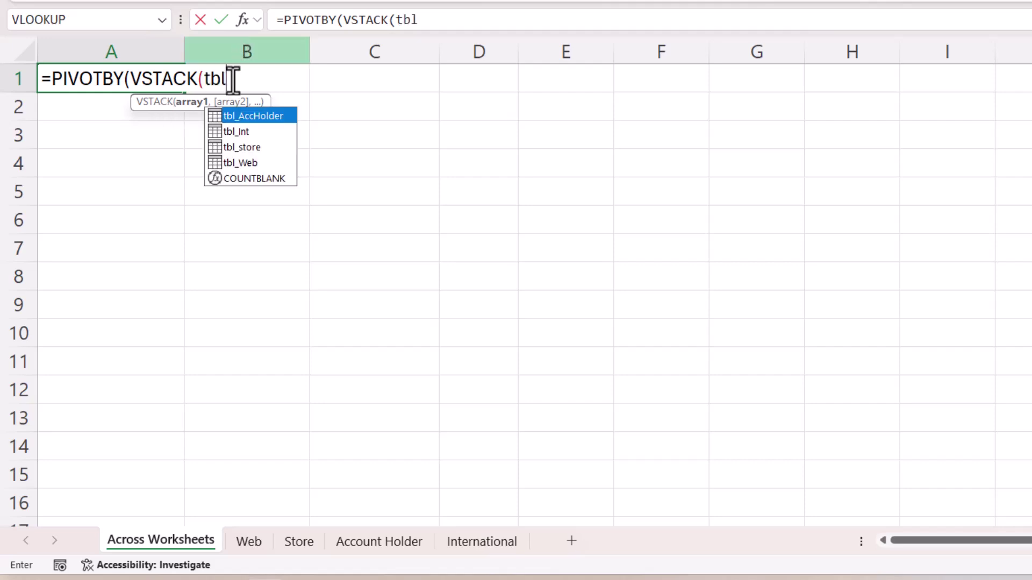
pyautogui.doubleClick(245, 115)
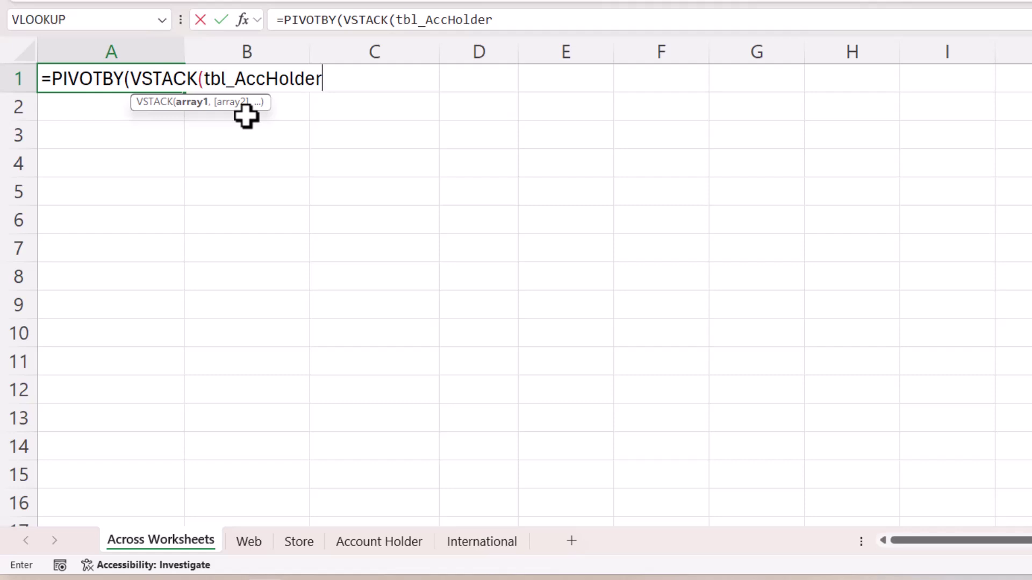
pyautogui.write('[')
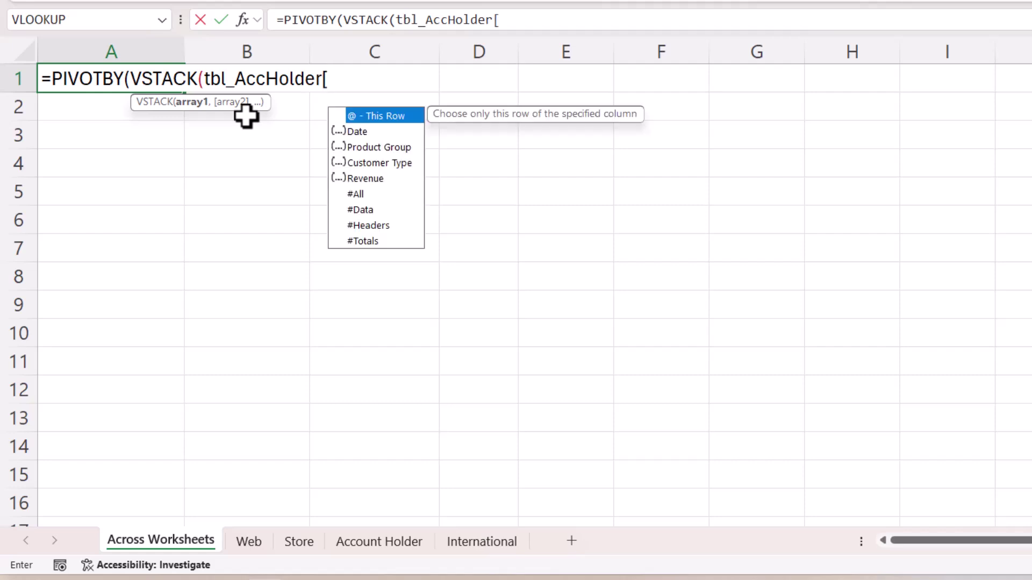
pyautogui.doubleClick(369, 162)
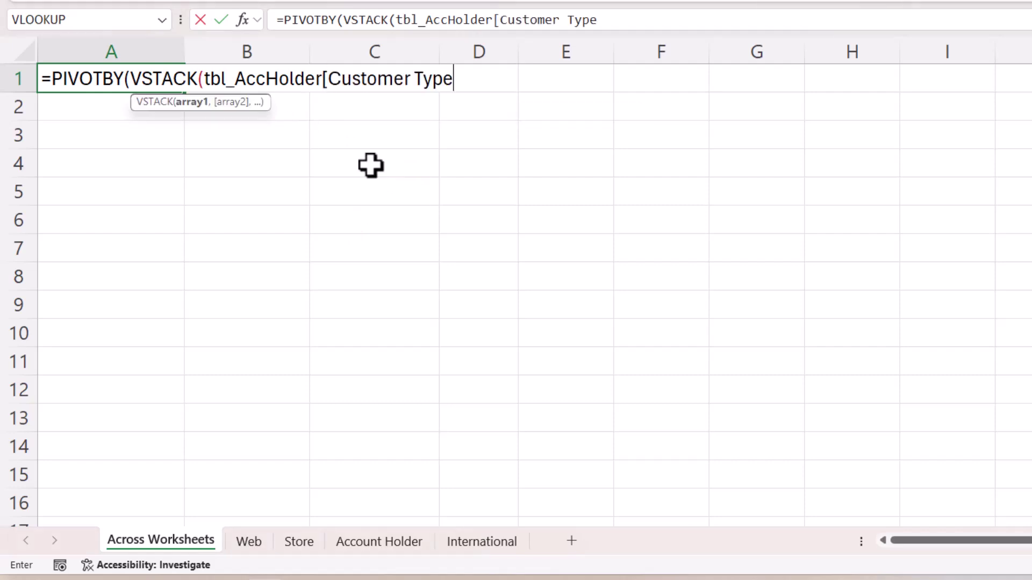
pyautogui.write('],tbl')
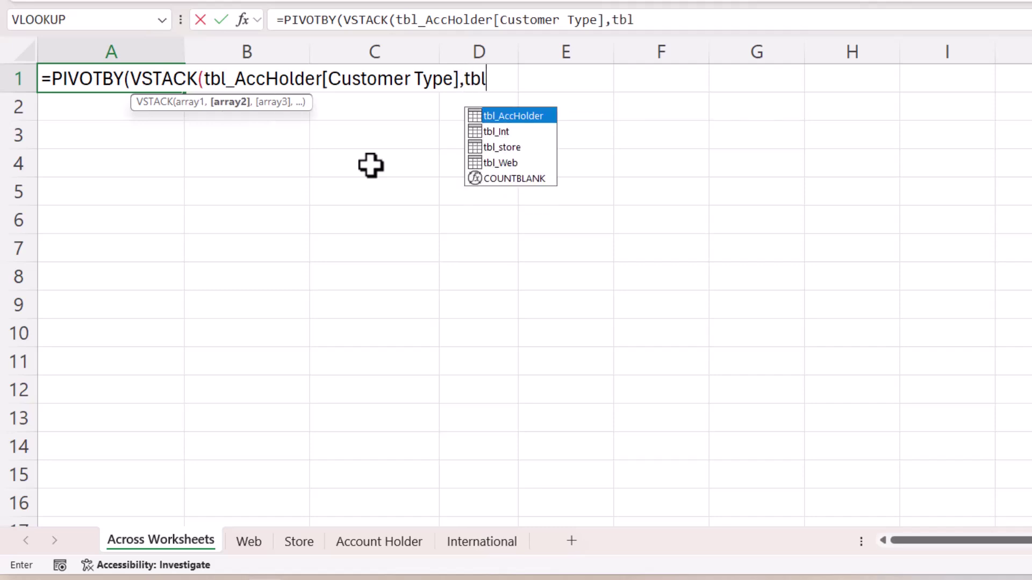
pyautogui.doubleClick(515, 133)
pyautogui.write('[')
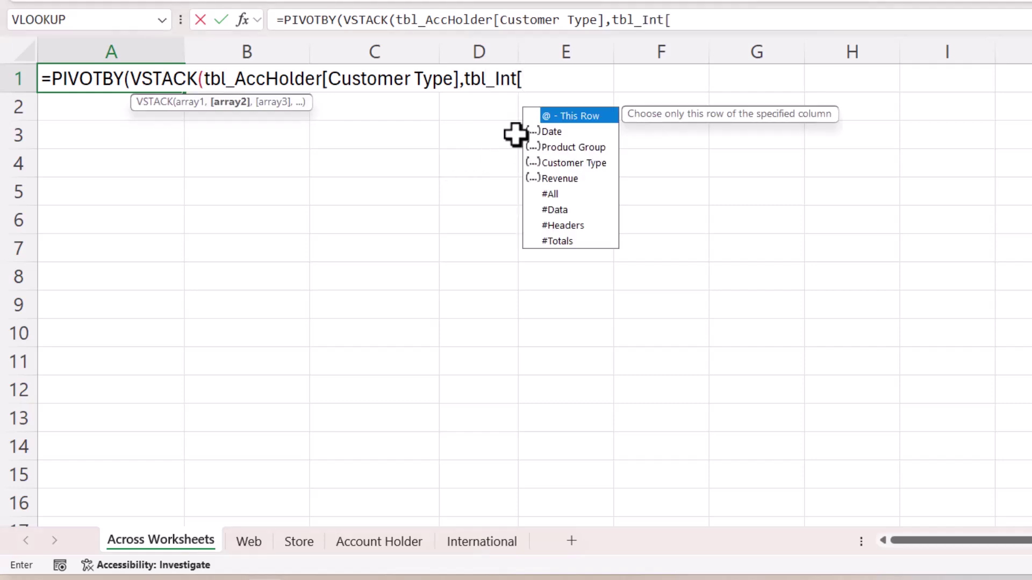
pyautogui.doubleClick(563, 163)
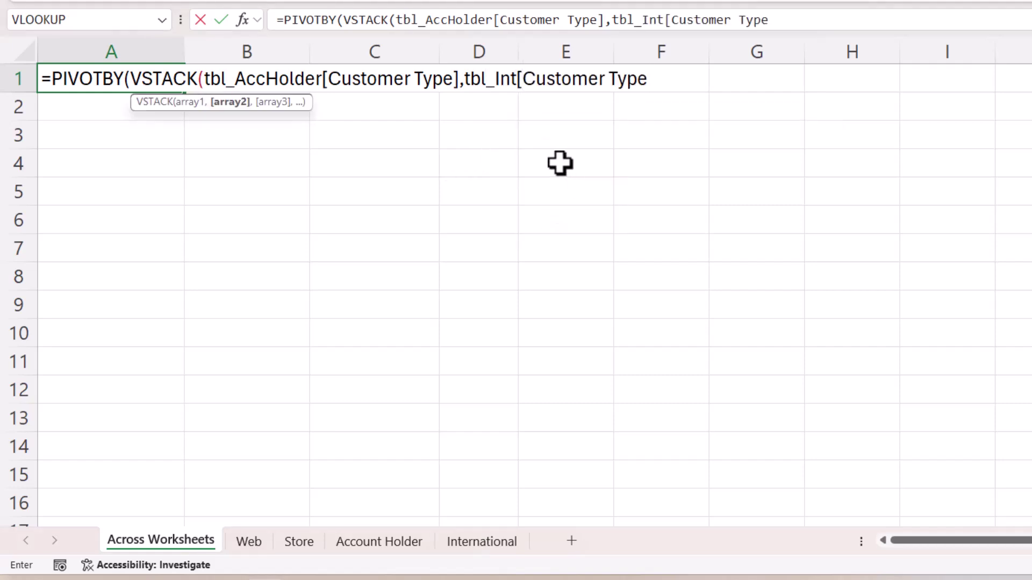
# Add the tbl_store and tbl_Web Customer Type columns and close the first VSTACK
pyautogui.write('],')
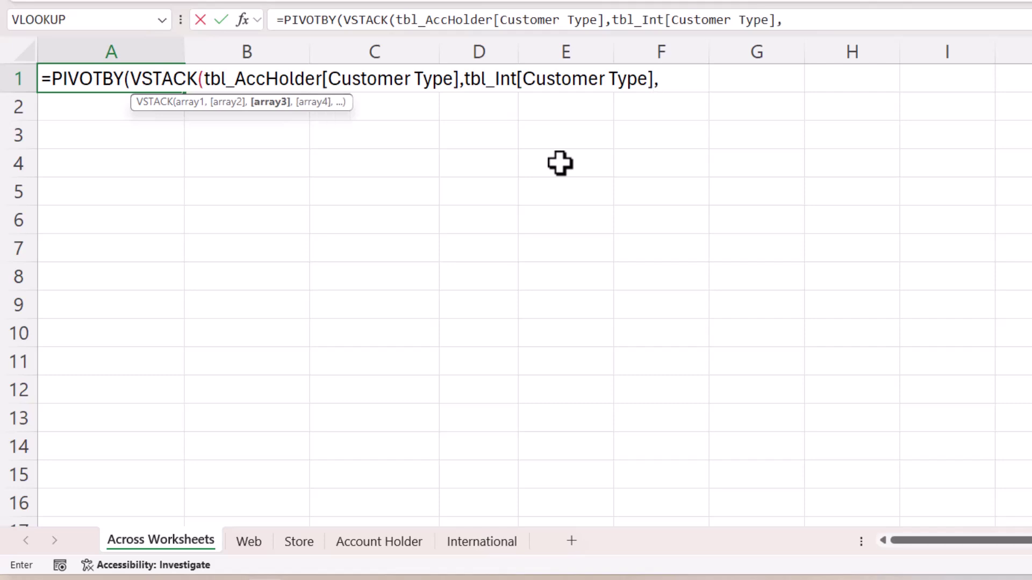
pyautogui.write('tbl')
pyautogui.doubleClick(688, 141)
pyautogui.write('[')
pyautogui.doubleClick(785, 162)
pyautogui.write('],tbl')
pyautogui.doubleClick(911, 161)
pyautogui.write('[Customer Type],tbl_Web[')
pyautogui.doubleClick(967, 159)
pyautogui.write('],tbl_Web[Customer Type')
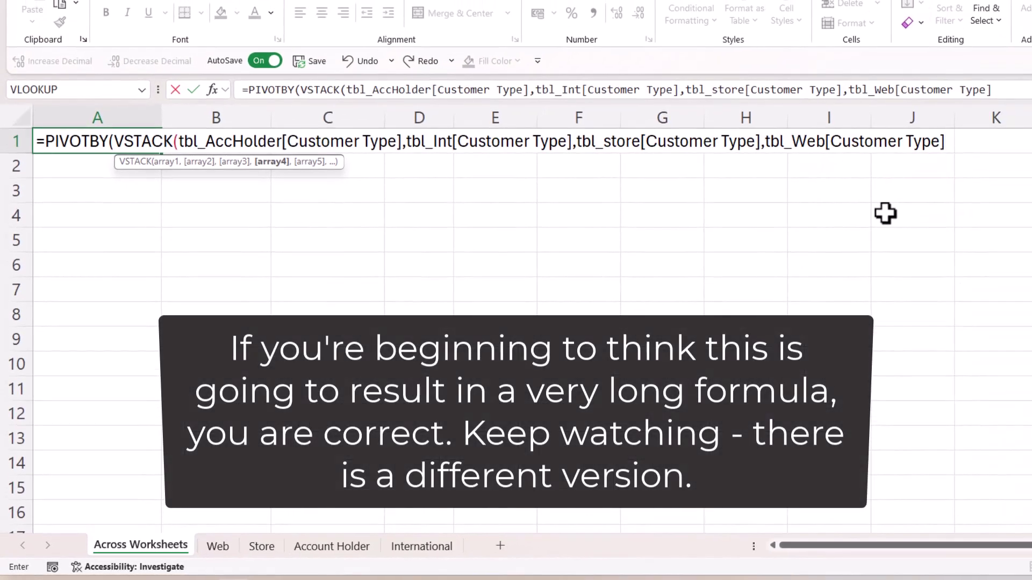
pyautogui.write(')')
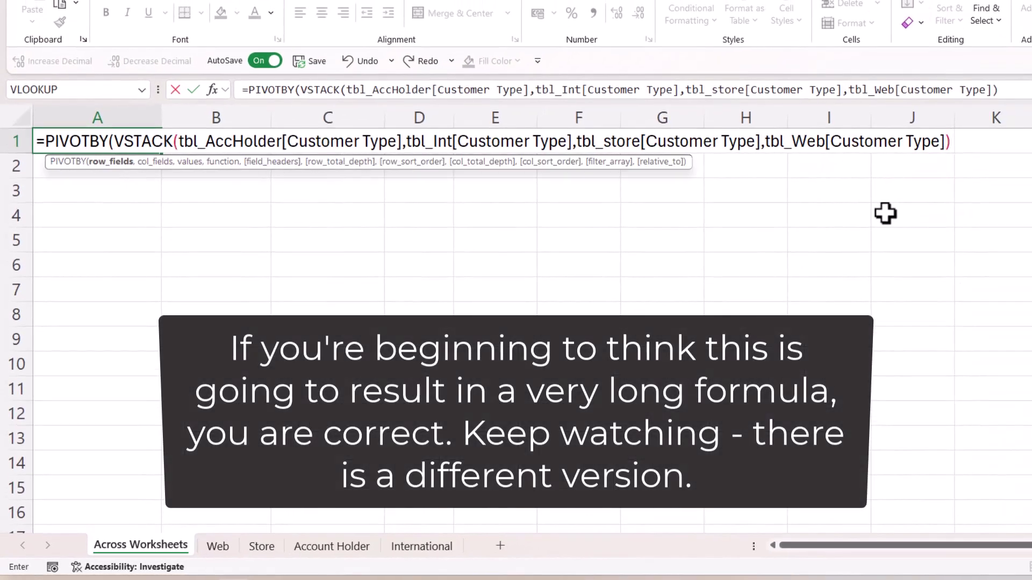
pyautogui.write(',')
# Add a VSTACK of all four tables' Product Group columns as the column fields
pyautogui.write('vs')
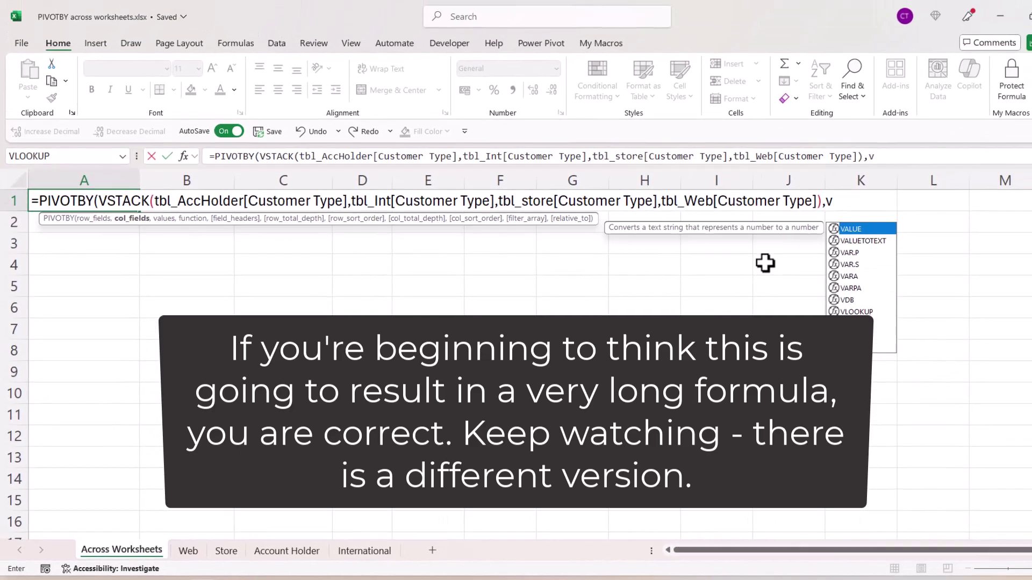
pyautogui.write('tack')
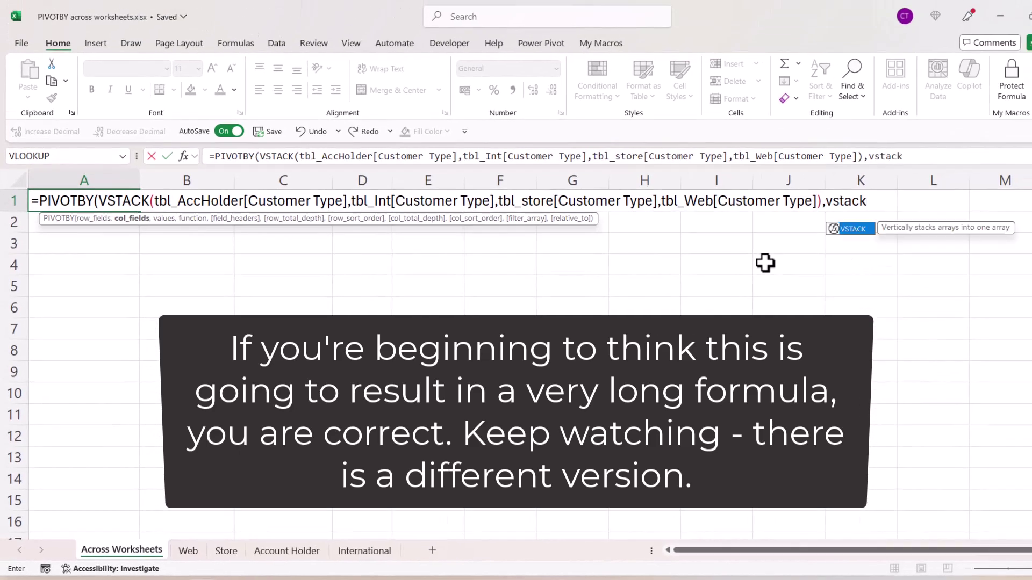
pyautogui.write('(tbl_AccHolder[Product Group')
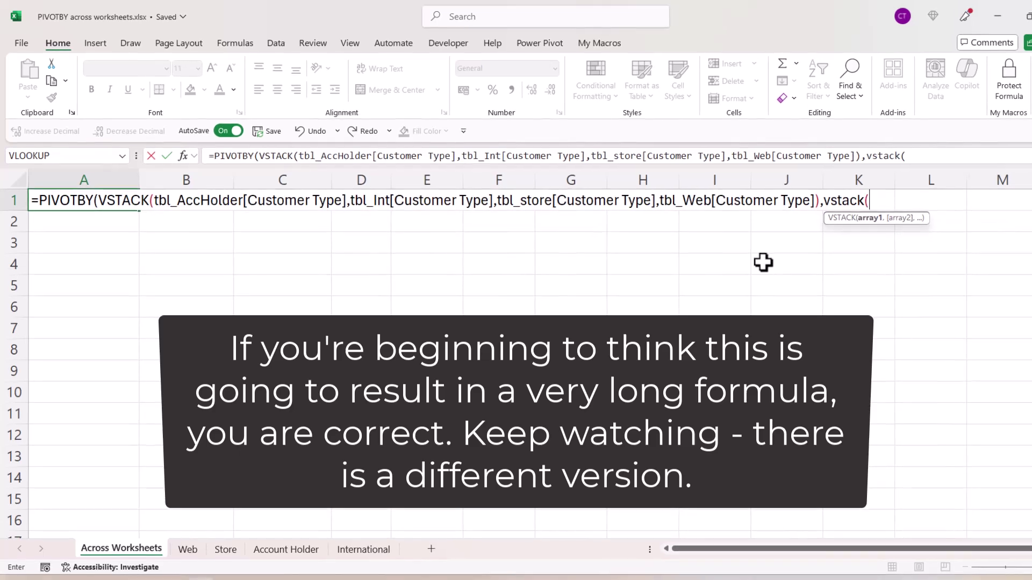
pyautogui.write('],tbl')
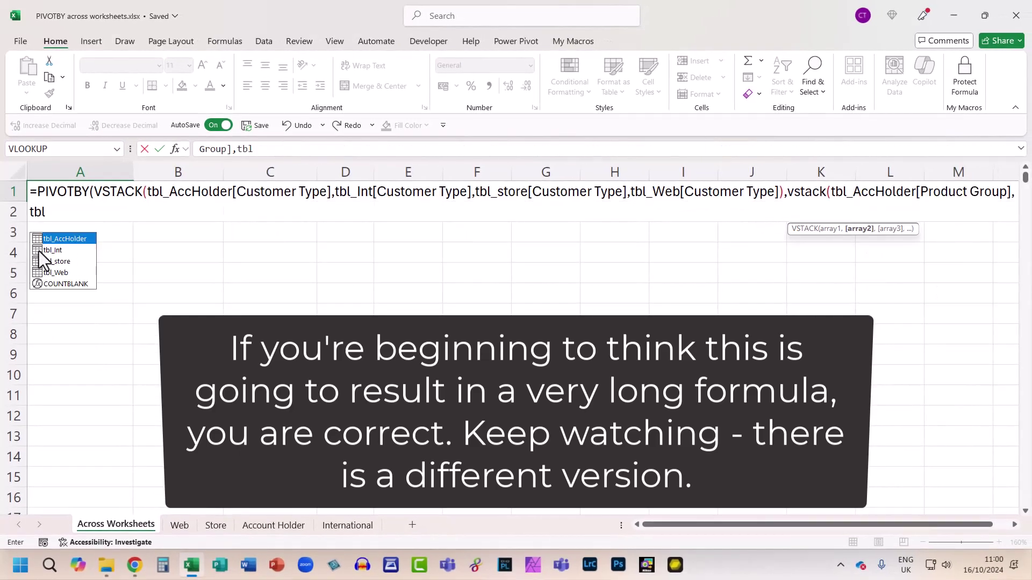
pyautogui.write('_Int[Product Group],tbl_store[Product Group],tbl')
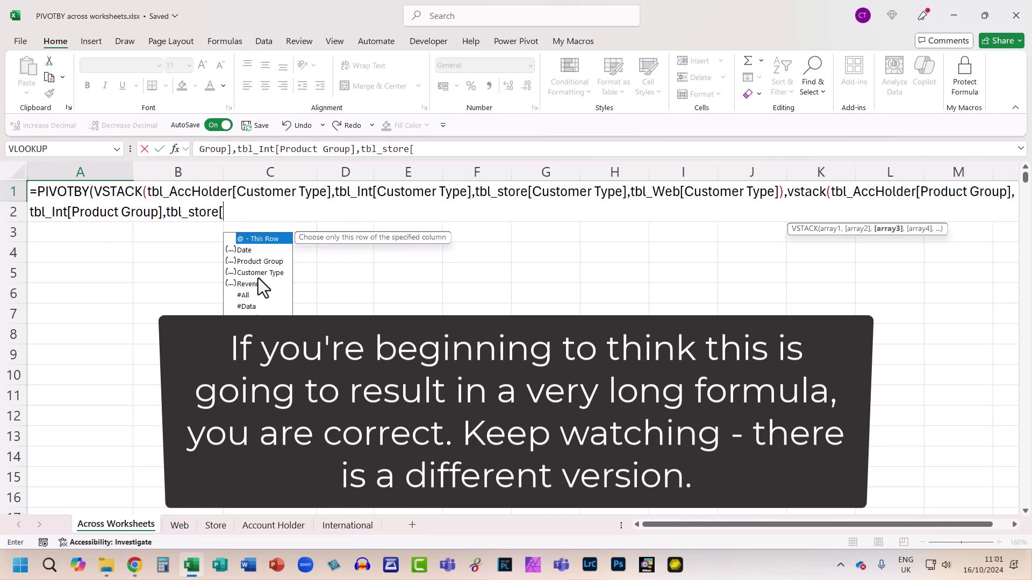
pyautogui.doubleClick(329, 273)
pyautogui.write('[')
pyautogui.doubleClick(412, 260)
pyautogui.write('],tbl_Web[Product Group')
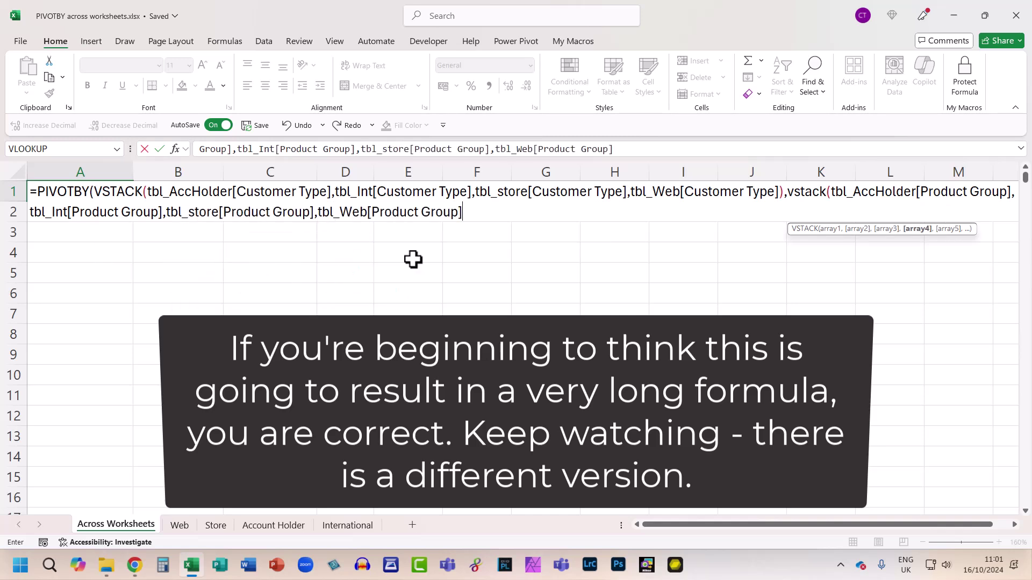
pyautogui.write(')')
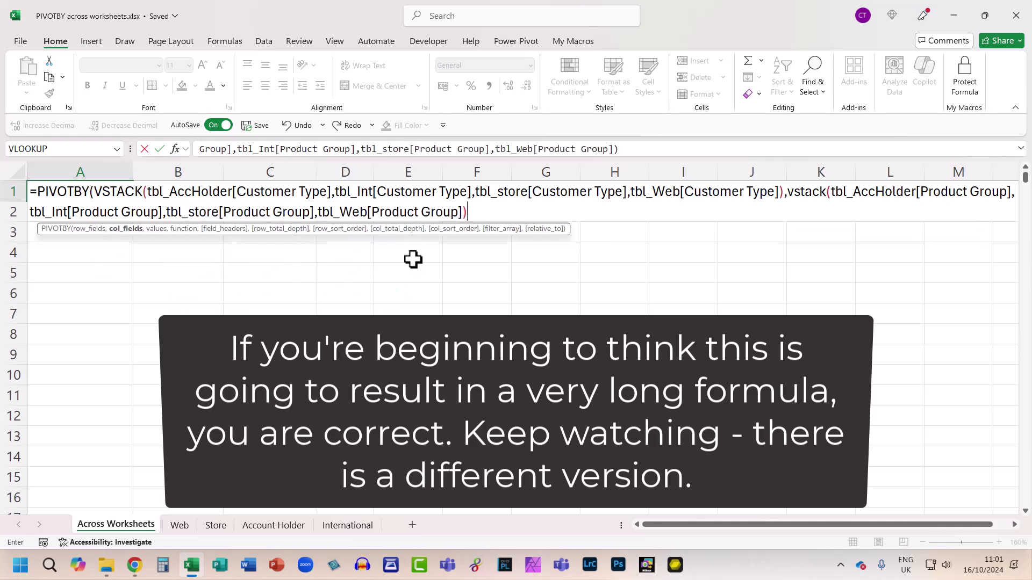
pyautogui.write(',')
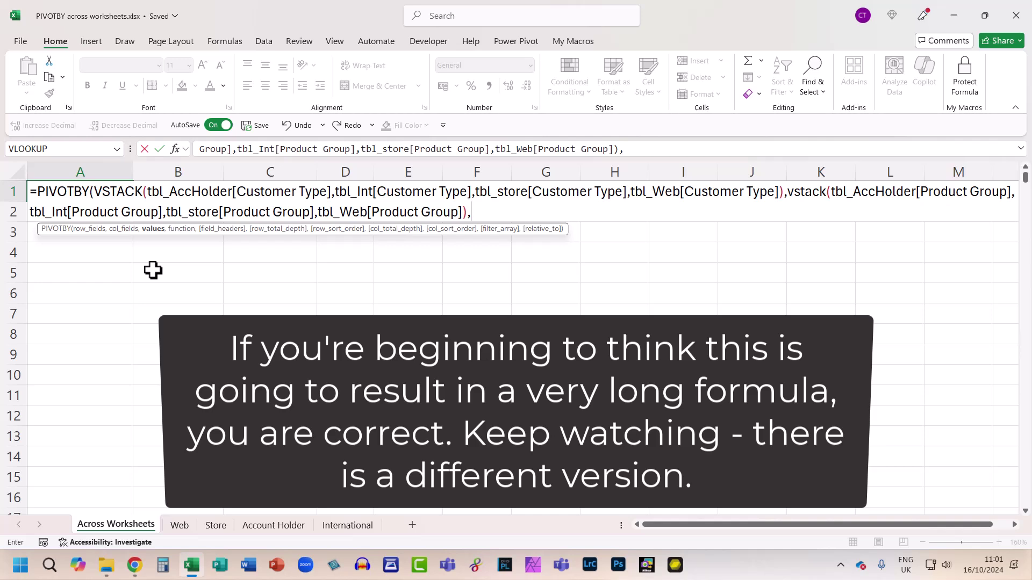
# Add a VSTACK of all four tables' Revenue columns as the values
pyautogui.write('vstack(')
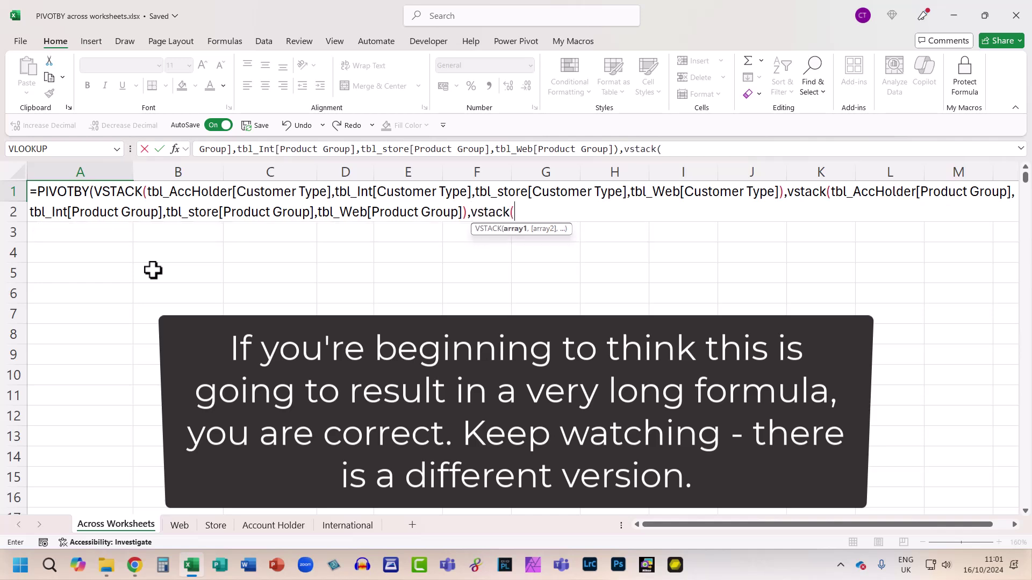
pyautogui.write('tbl_AccHolder[')
pyautogui.doubleClick(628, 279)
pyautogui.write('],tbl')
pyautogui.doubleClick(690, 250)
pyautogui.write('[')
pyautogui.doubleClick(736, 283)
pyautogui.write('],tbl')
pyautogui.doubleClick(803, 261)
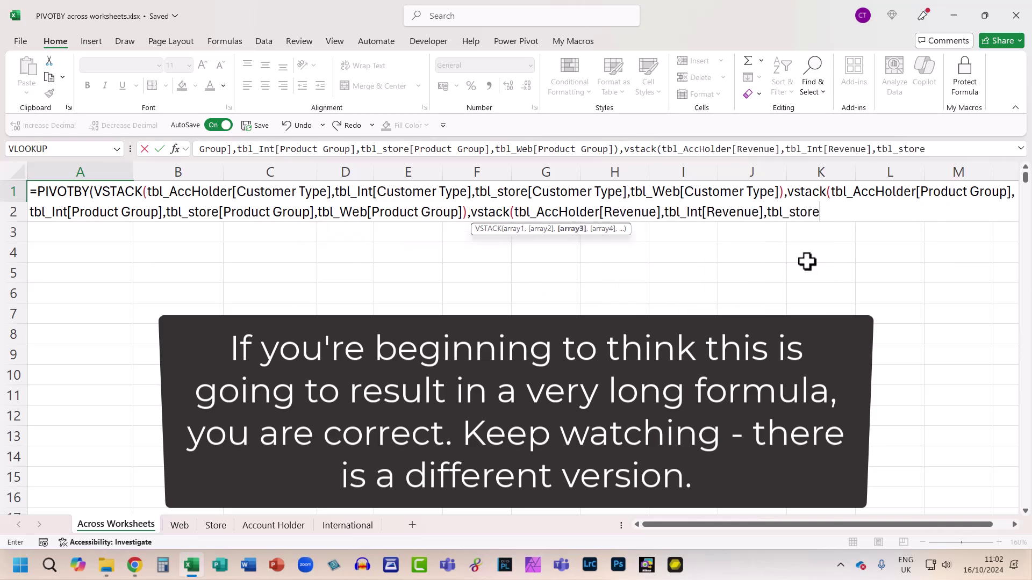
pyautogui.write('[')
pyautogui.doubleClick(860, 284)
pyautogui.write('],tbl_Web[revenue')
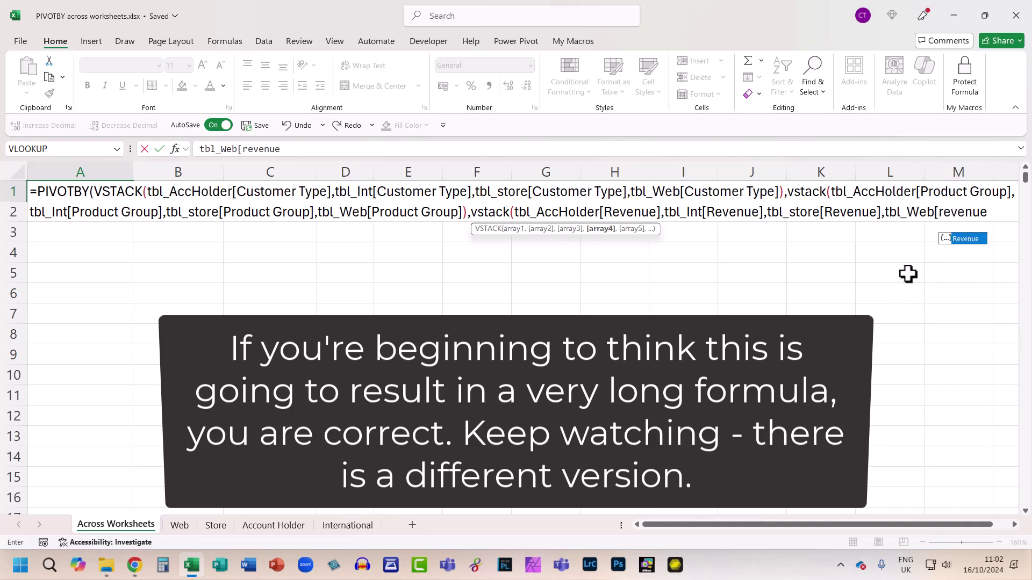
pyautogui.write('])')
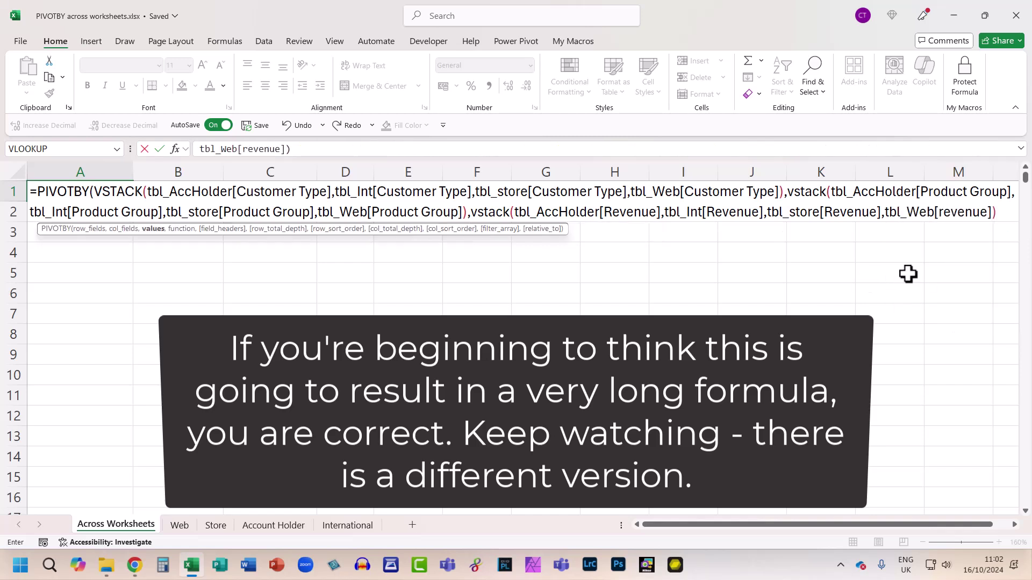
pyautogui.write(',')
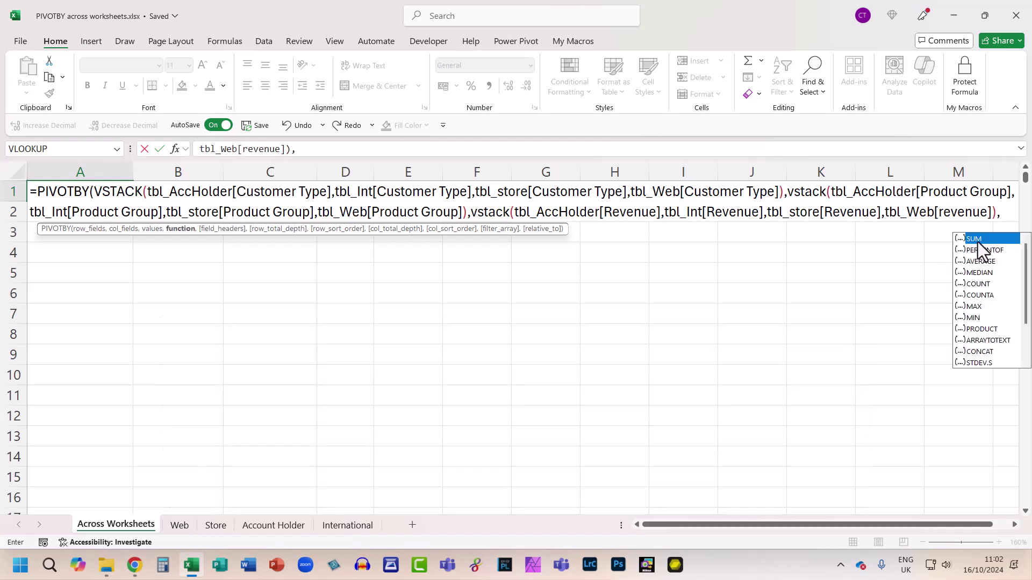
# Choose SUM and close the formula, producing a revenue summary totalling 489921
pyautogui.doubleClick(976, 240)
pyautogui.write(')')
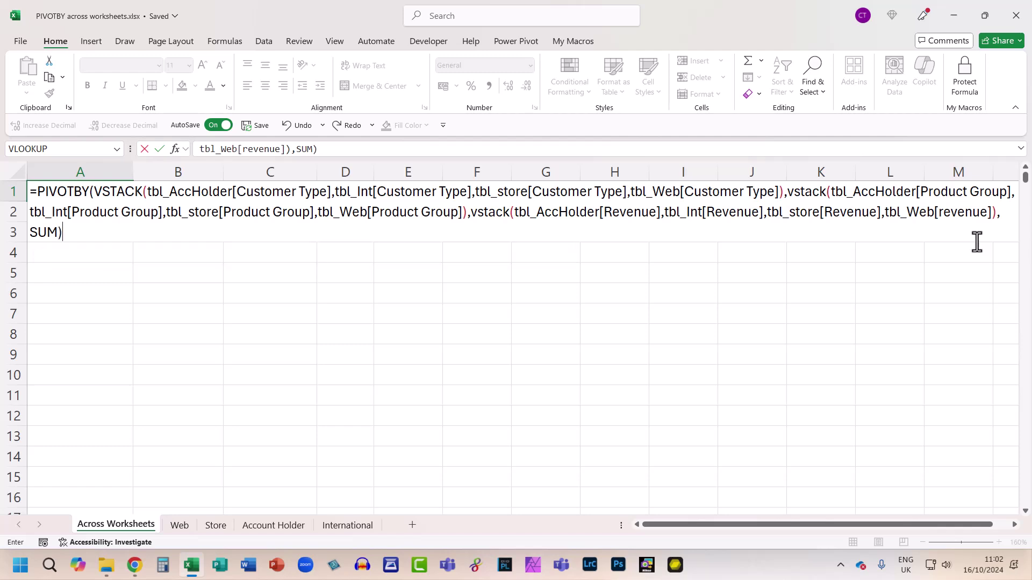
pyautogui.press('Return')
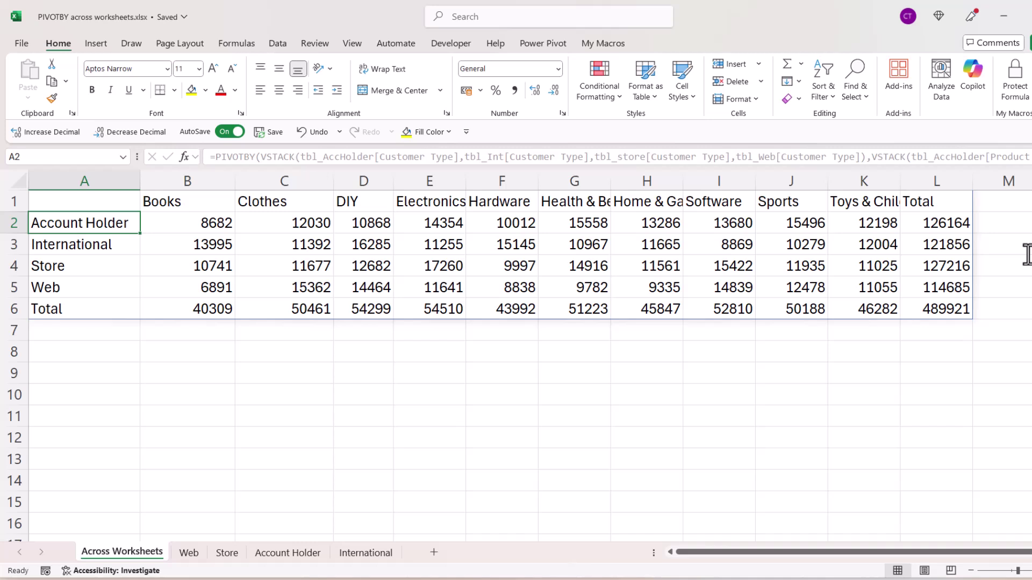
# Expand the formula bar so A1's full PIVOTBY formula shows on three lines
pyautogui.click(95, 200)
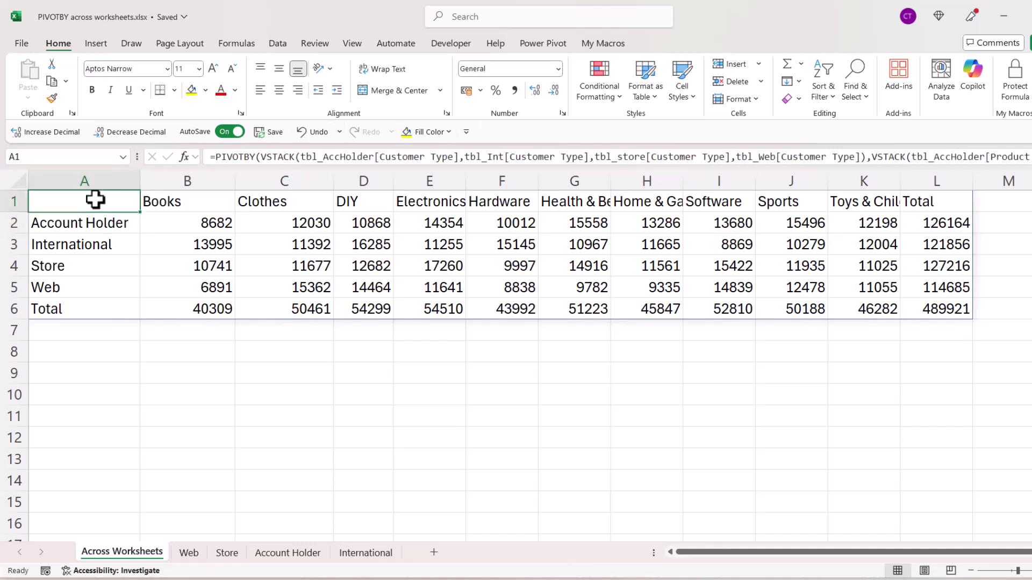
pyautogui.moveTo(231, 164); pyautogui.dragTo(231, 228)
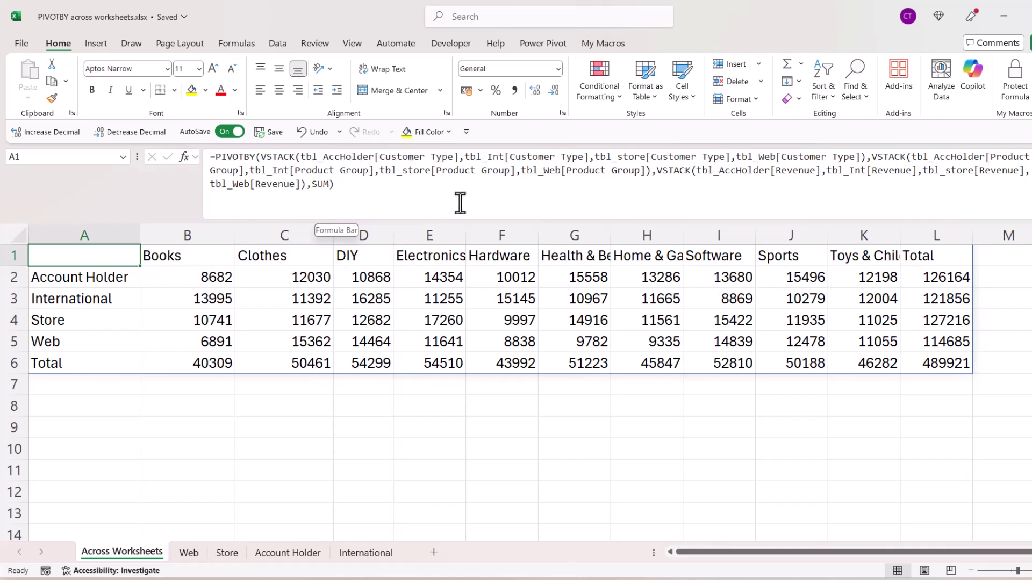
pyautogui.moveTo(393, 222); pyautogui.dragTo(394, 201)
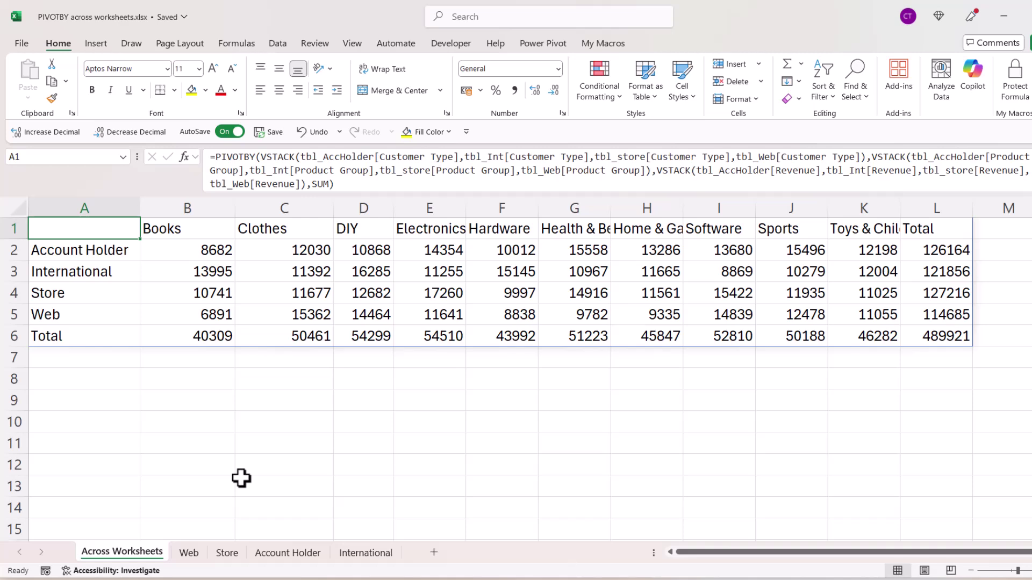
# Add a new worksheet and take the Web table's header row, Date through Revenue
pyautogui.click(433, 553)
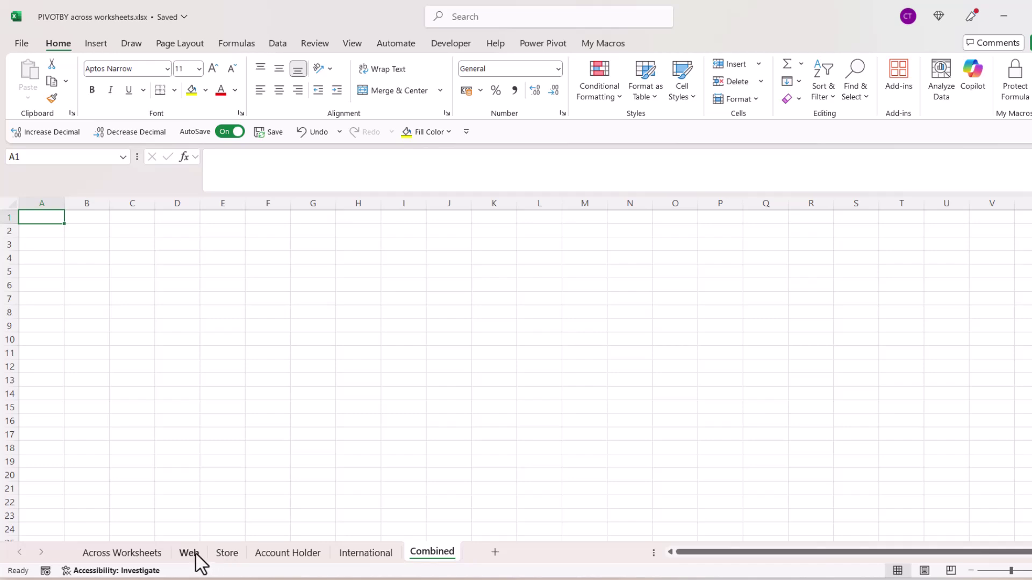
pyautogui.click(189, 553)
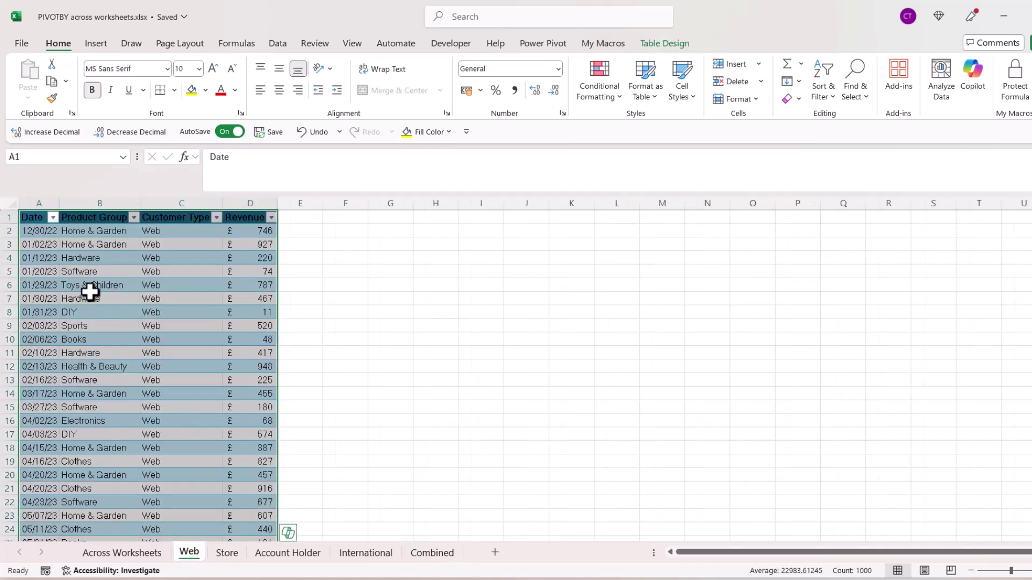
pyautogui.moveTo(24, 217); pyautogui.dragTo(250, 217)
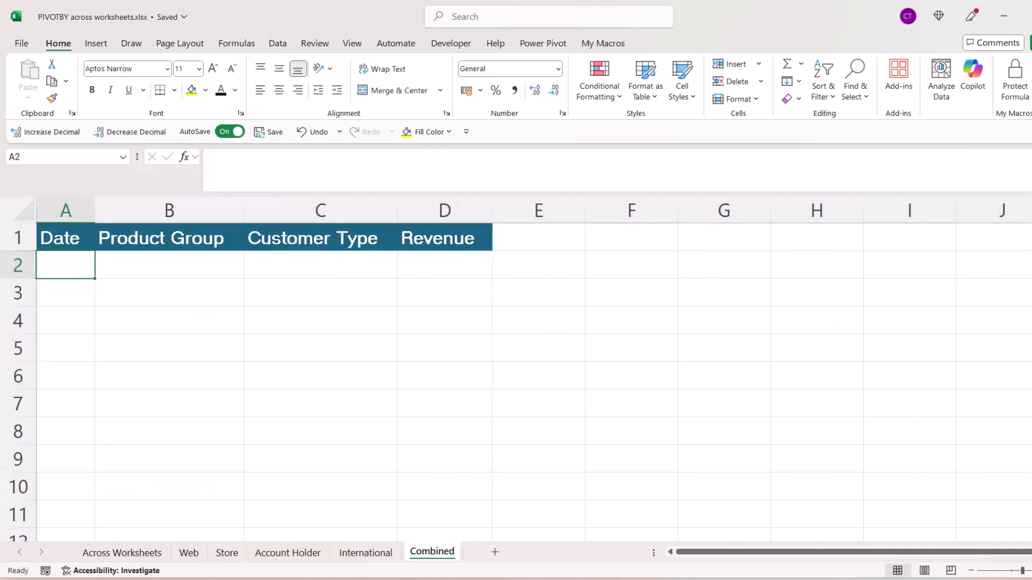
# Enter =VSTACK(tbl_AccHolder,tbl_Int,tbl_store,tbl_Web) to stack all four tables
pyautogui.write('=v')
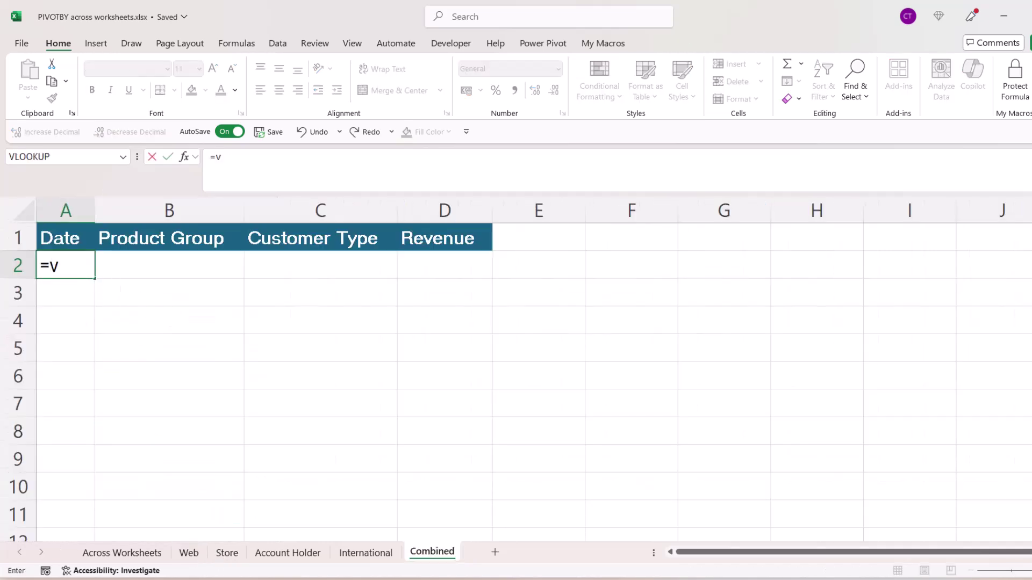
pyautogui.write('stack(')
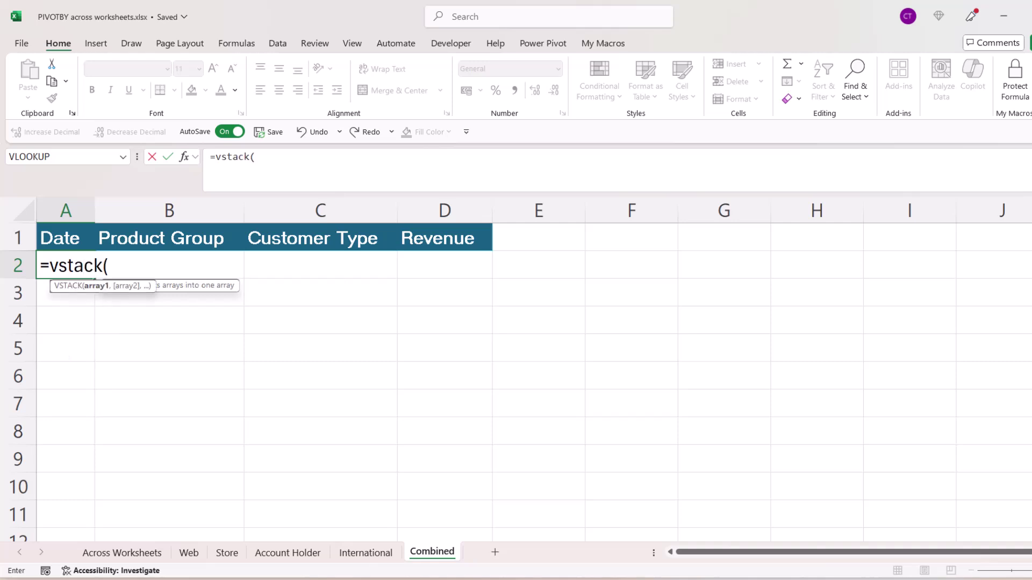
pyautogui.write('tbl')
pyautogui.doubleClick(168, 297)
pyautogui.write(',tbl')
pyautogui.doubleClick(252, 308)
pyautogui.write(',tbl')
pyautogui.doubleClick(332, 331)
pyautogui.write(',tbl')
pyautogui.doubleClick(406, 328)
pyautogui.write(')')
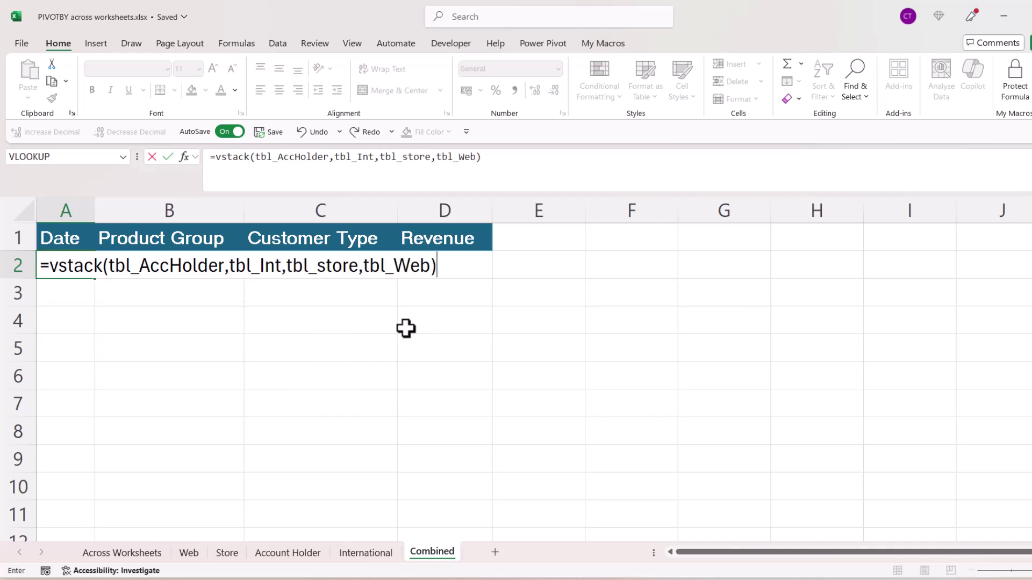
pyautogui.press('Return')
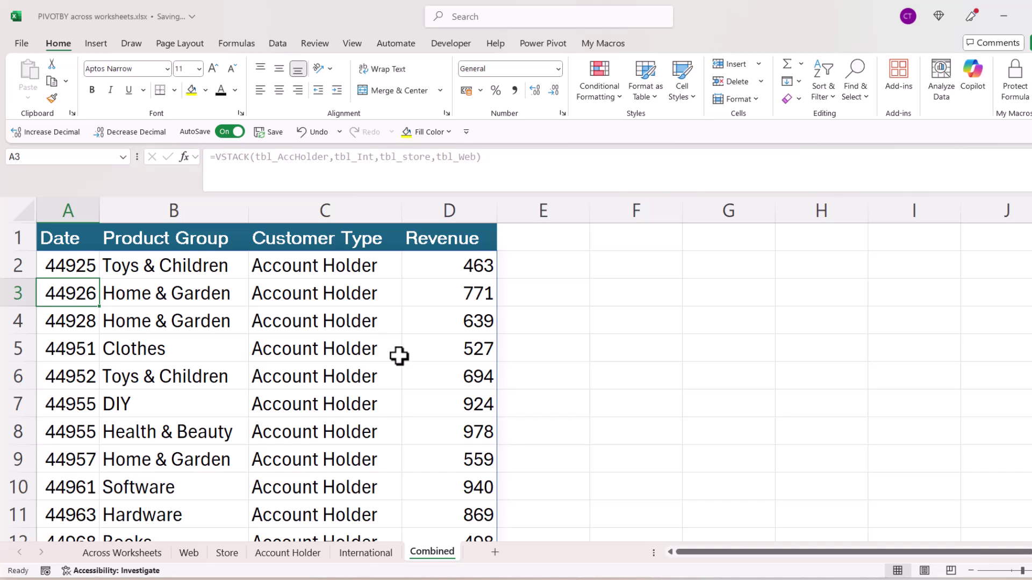
# Format the stacked Date column as dates instead of serial numbers
pyautogui.click(85, 263)
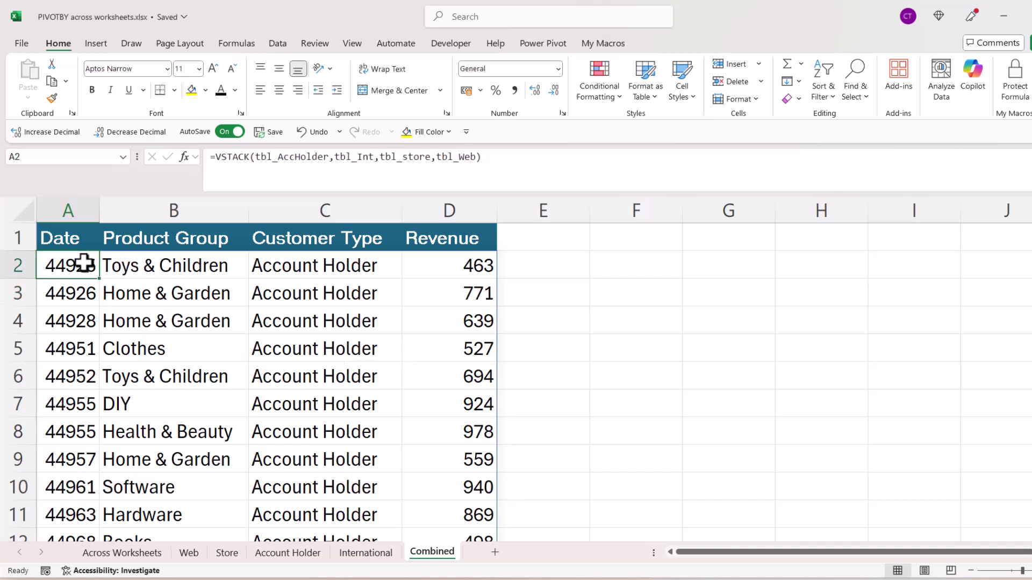
pyautogui.hotkey('ctrl', 'shift', 'Down')
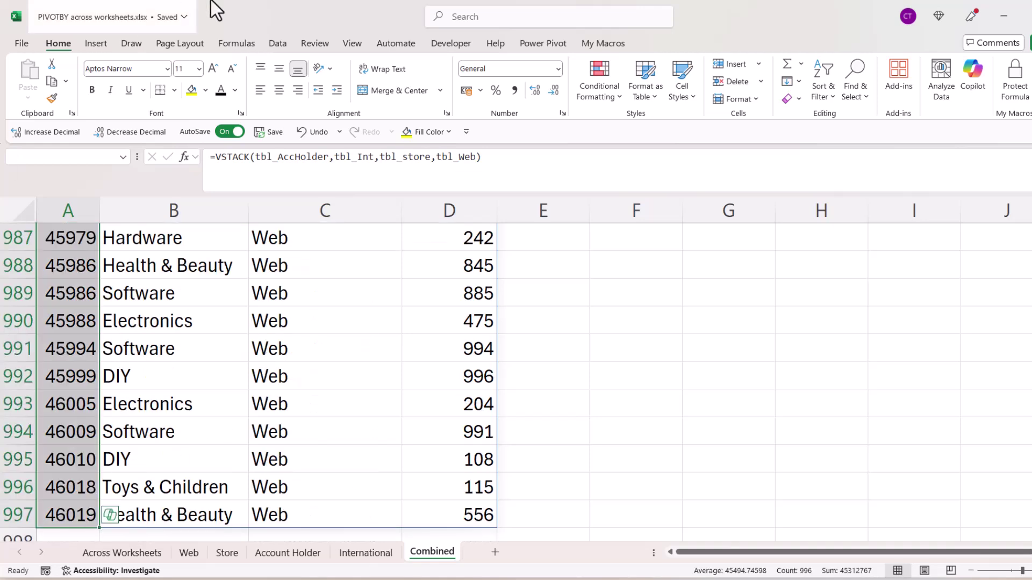
pyautogui.click(558, 69)
pyautogui.click(480, 215)
# Re-enter the VSTACK stacking formula in A2
pyautogui.hotkey('ctrl', 'Home')
pyautogui.doubleClick(124, 266)
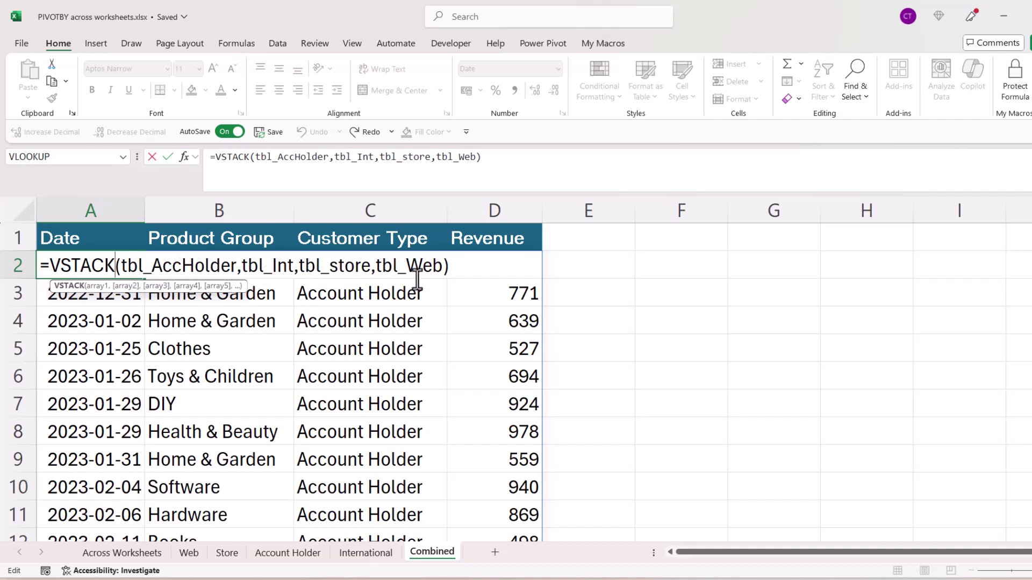
pyautogui.press('Return')
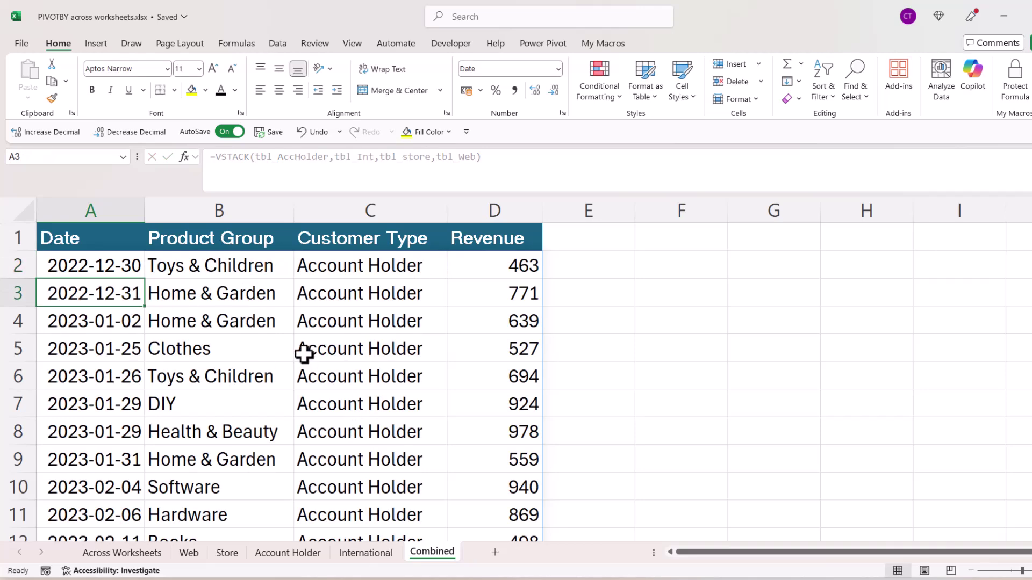
# In F1, start =PIVOTBY(CHOOSECOLS(a2#, to use the stacked data's third column as rows
pyautogui.click(703, 242)
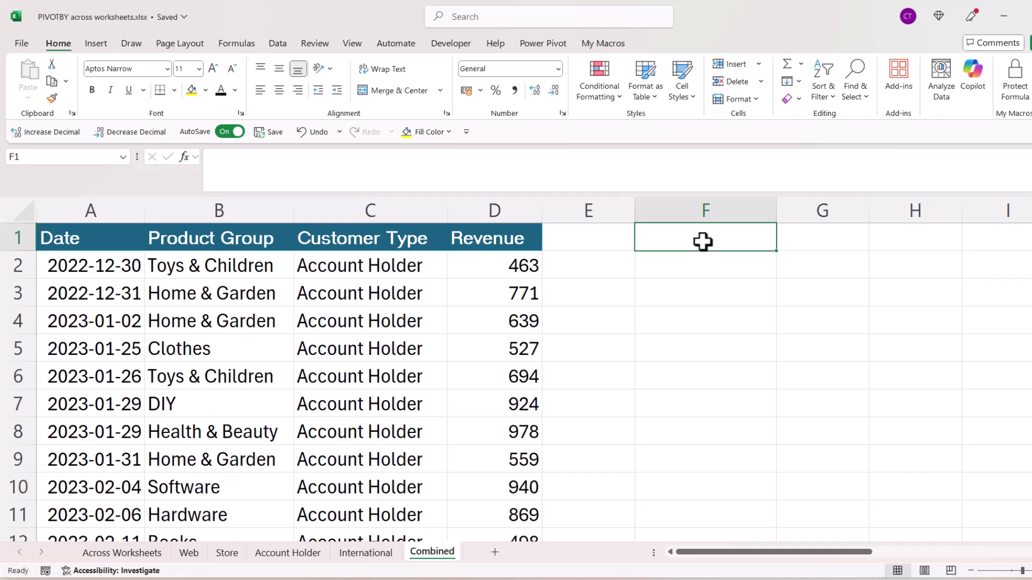
pyautogui.write('=pivot')
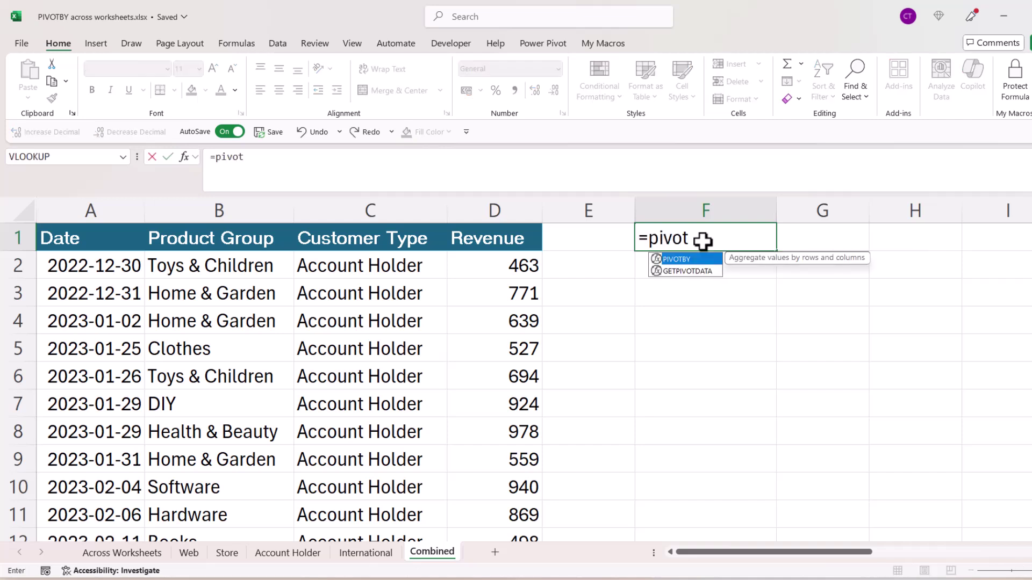
pyautogui.press('Tab')
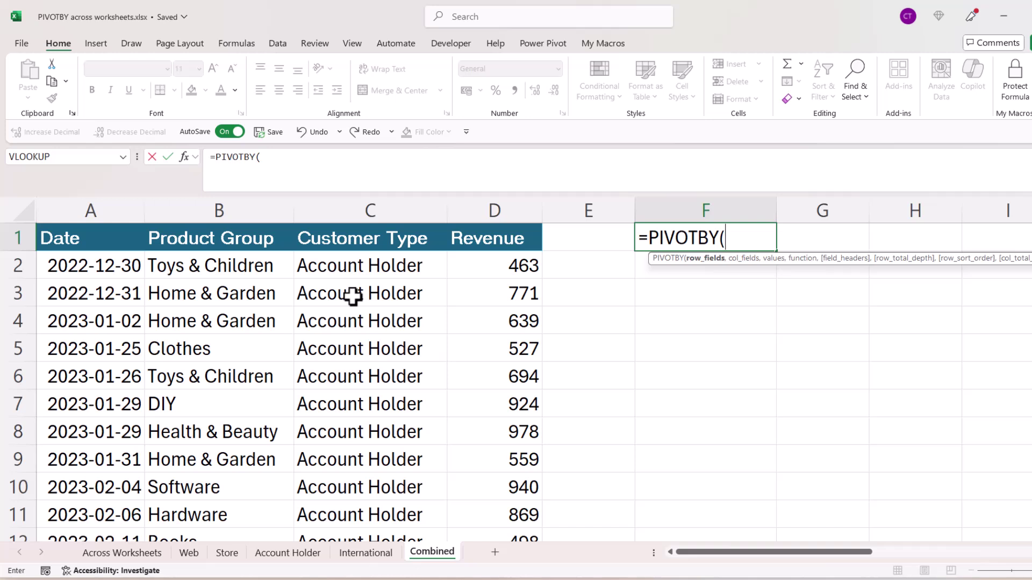
pyautogui.write('choos')
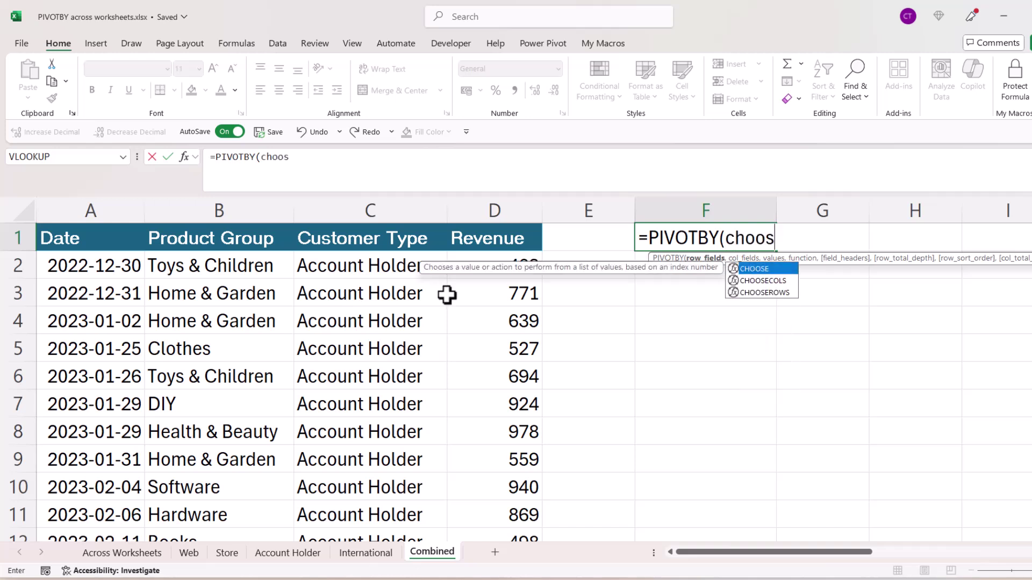
pyautogui.doubleClick(789, 280)
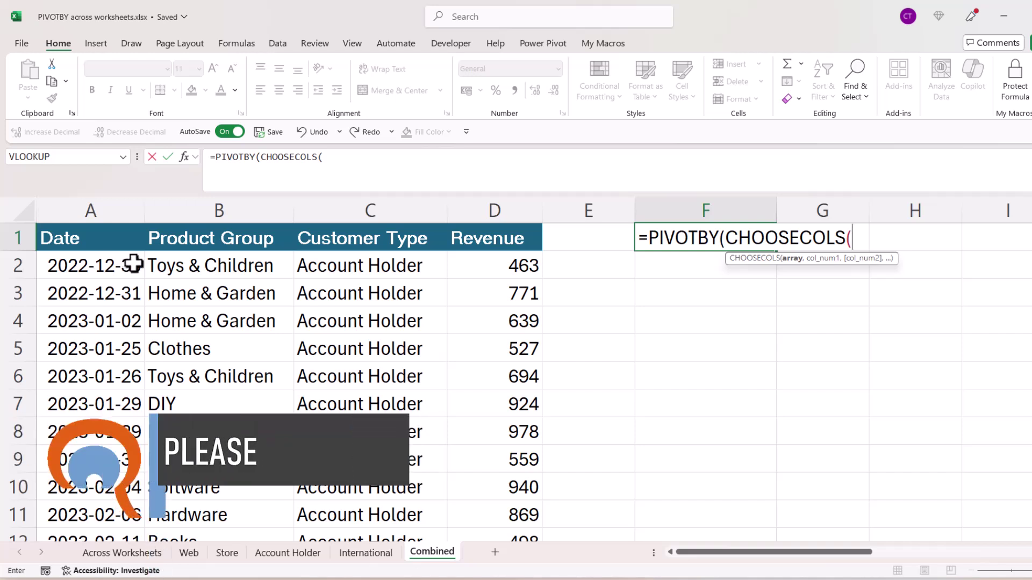
pyautogui.write('a')
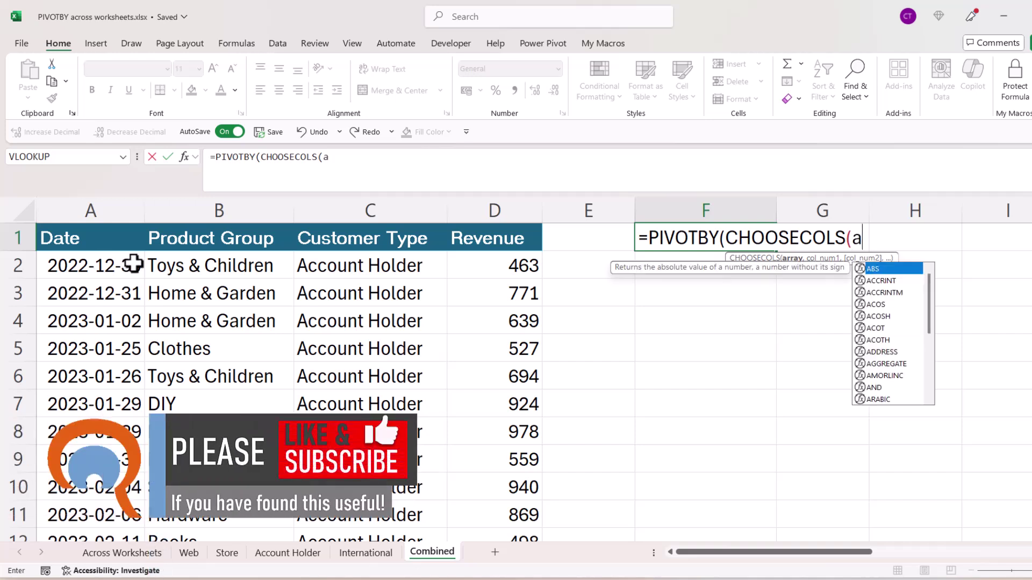
pyautogui.write('2')
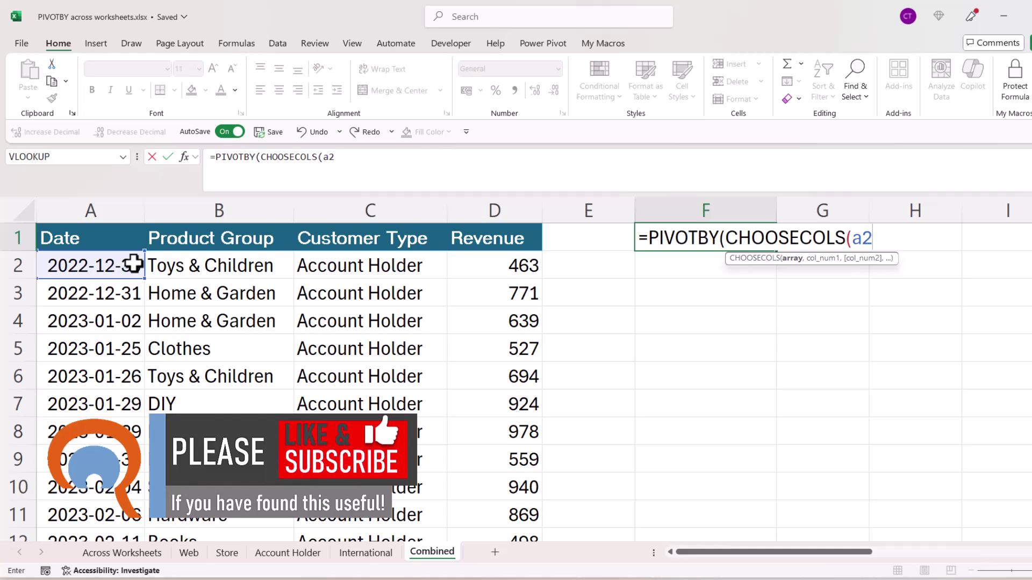
pyautogui.write('#')
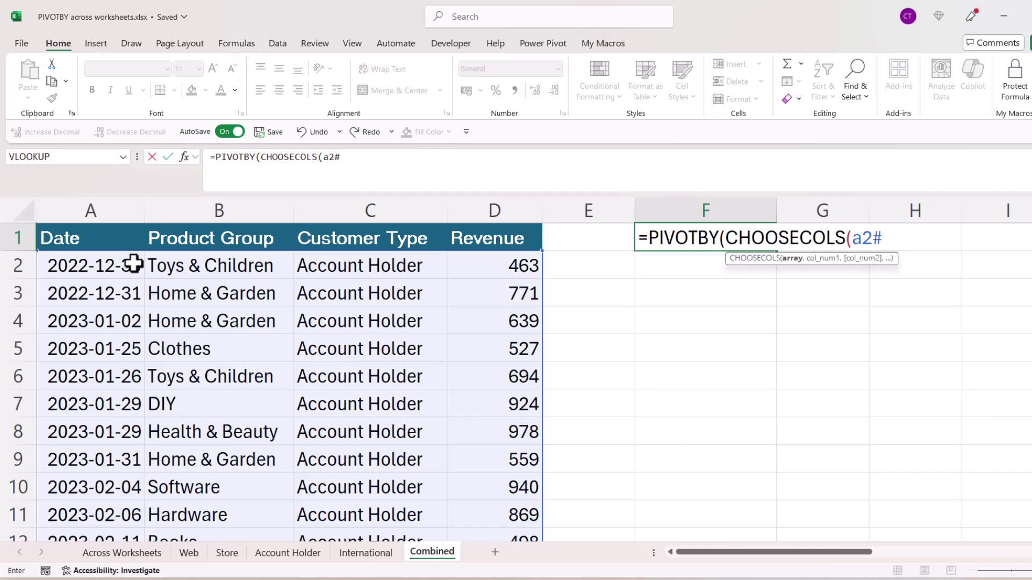
pyautogui.write(',')
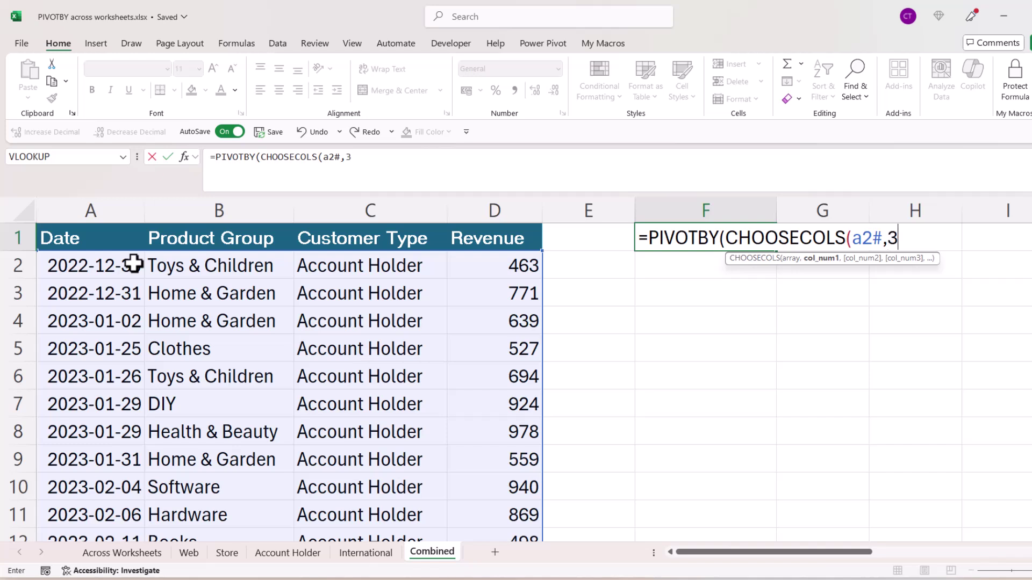
# Complete the formula with column 3 as rows, column 2 as columns, column 4 summed
pyautogui.write('3)')
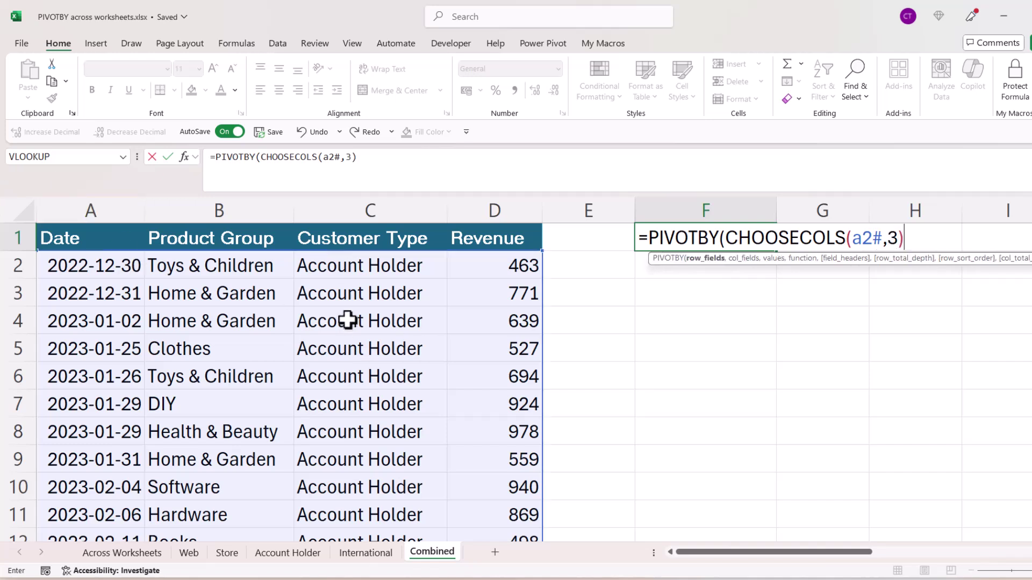
pyautogui.write(',')
pyautogui.write('choose')
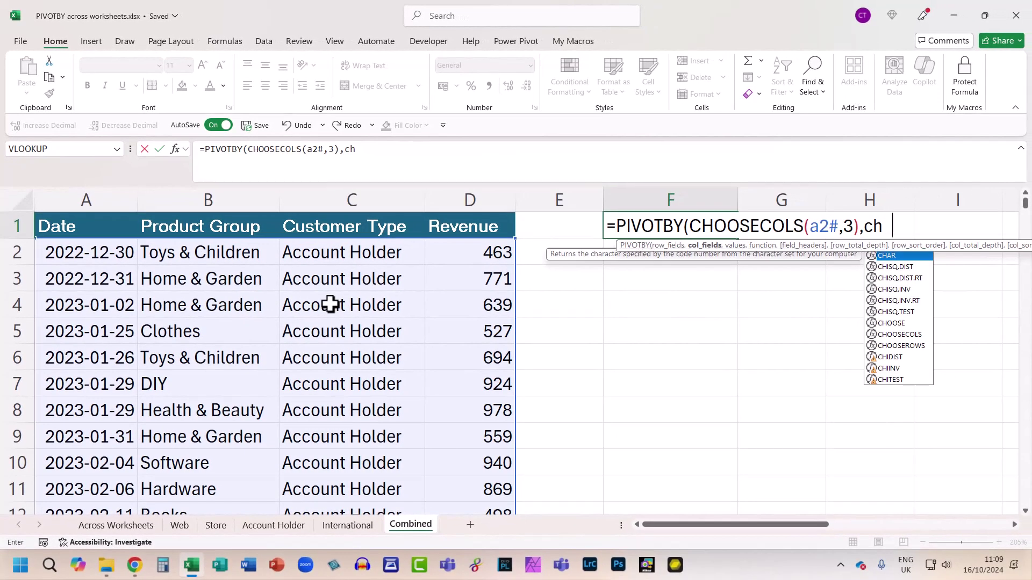
pyautogui.write('cols')
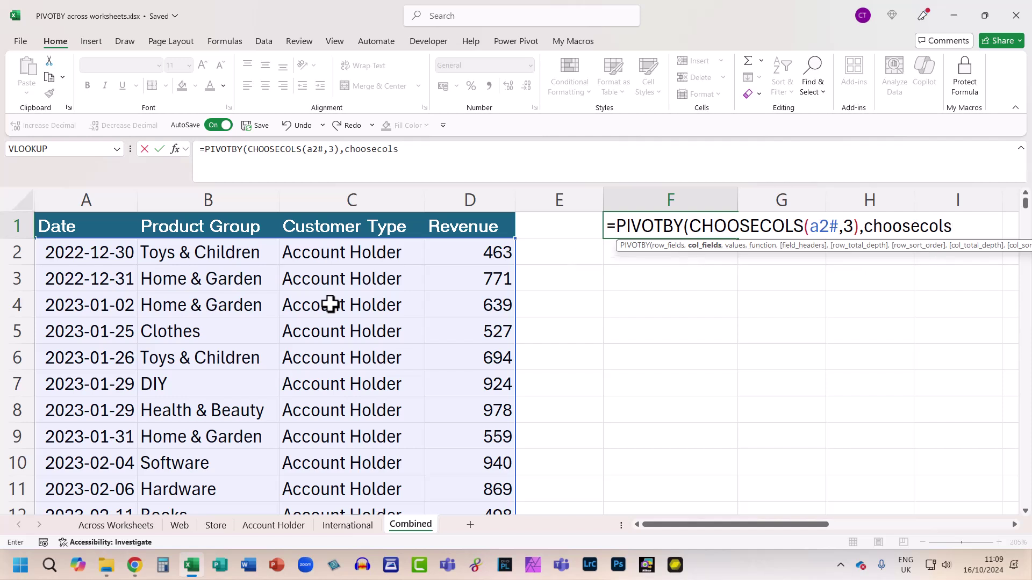
pyautogui.write('(')
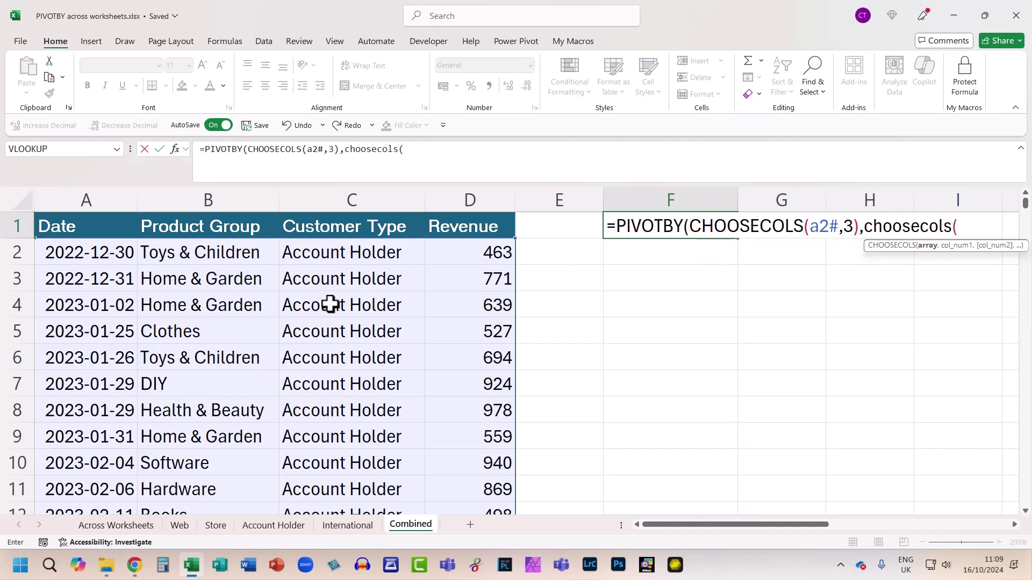
pyautogui.write('a2#')
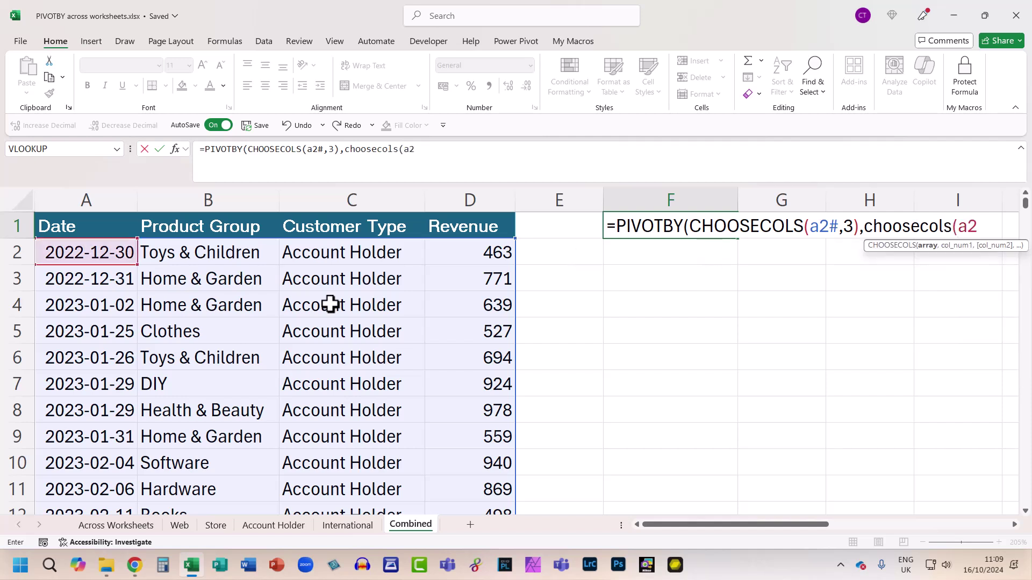
pyautogui.write(',')
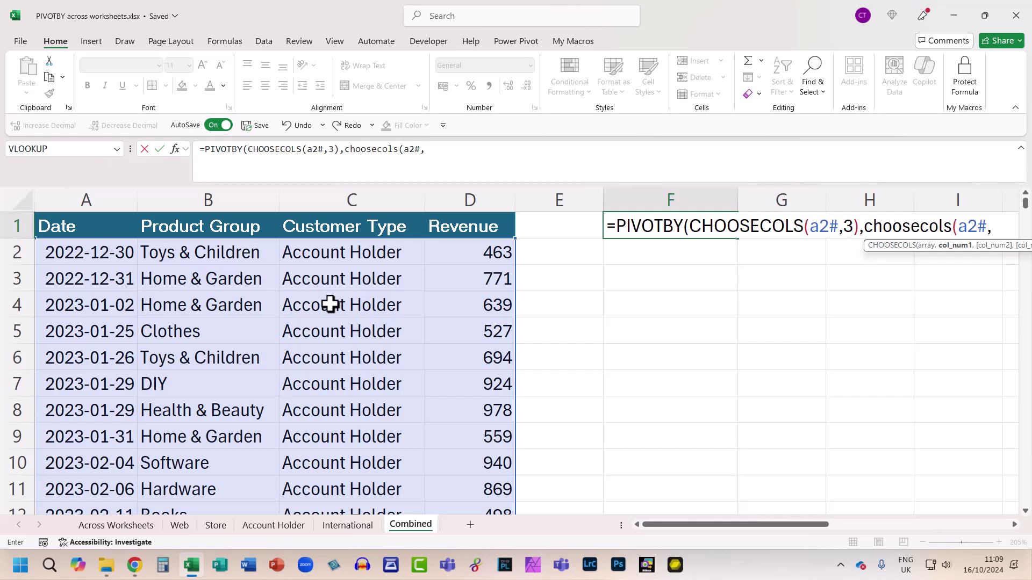
pyautogui.write('2')
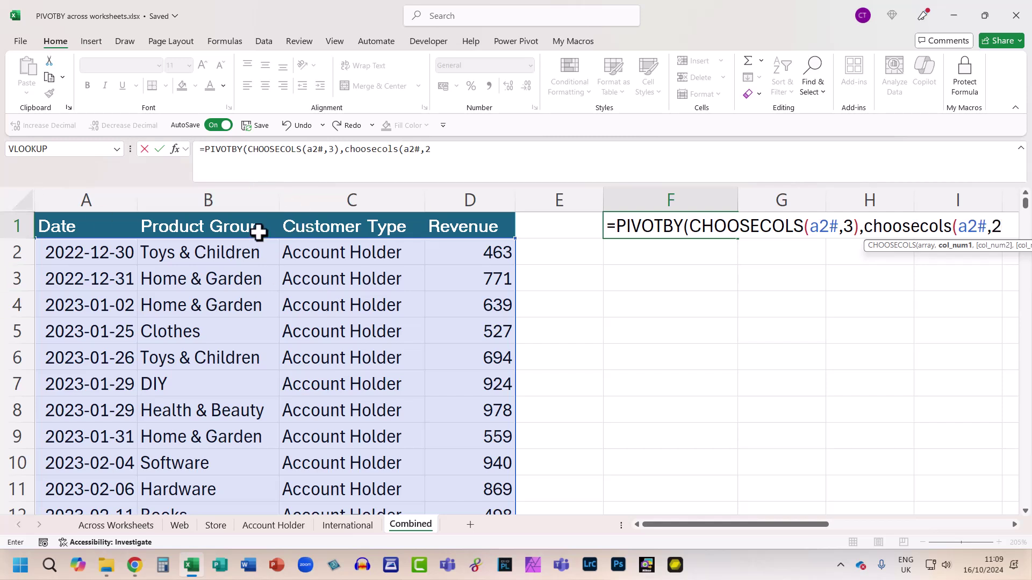
pyautogui.write(')')
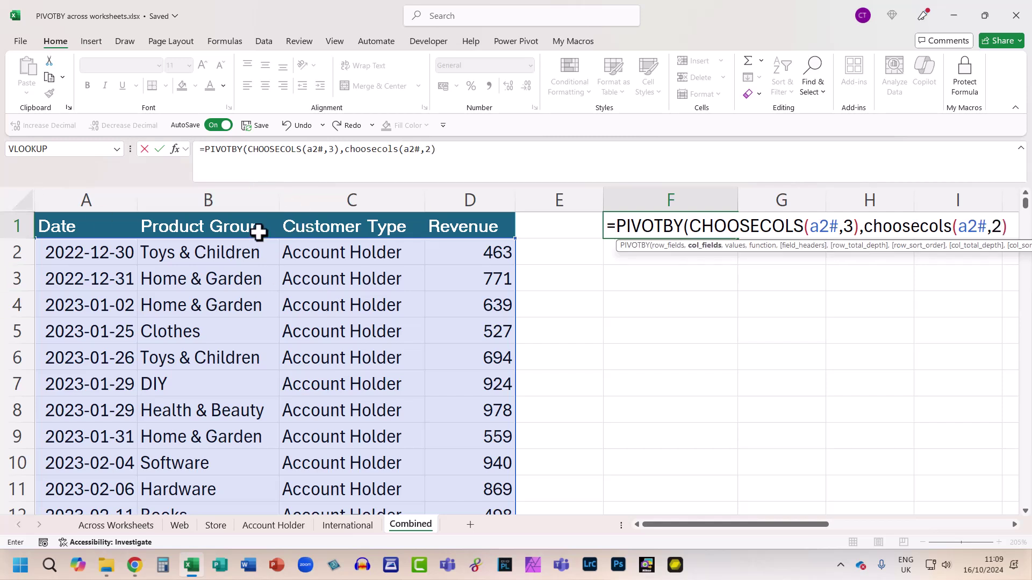
pyautogui.write(',')
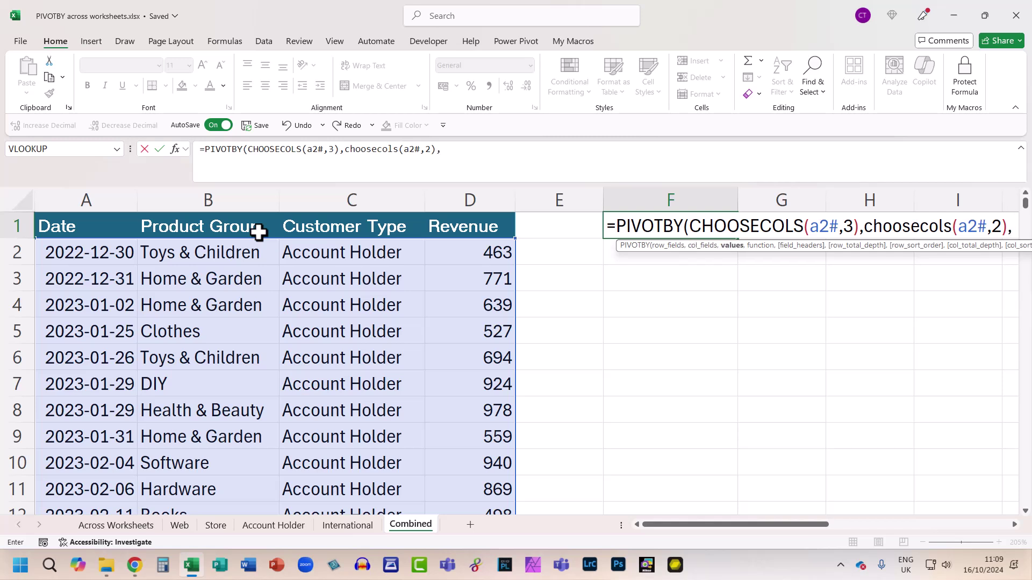
pyautogui.write('choosec')
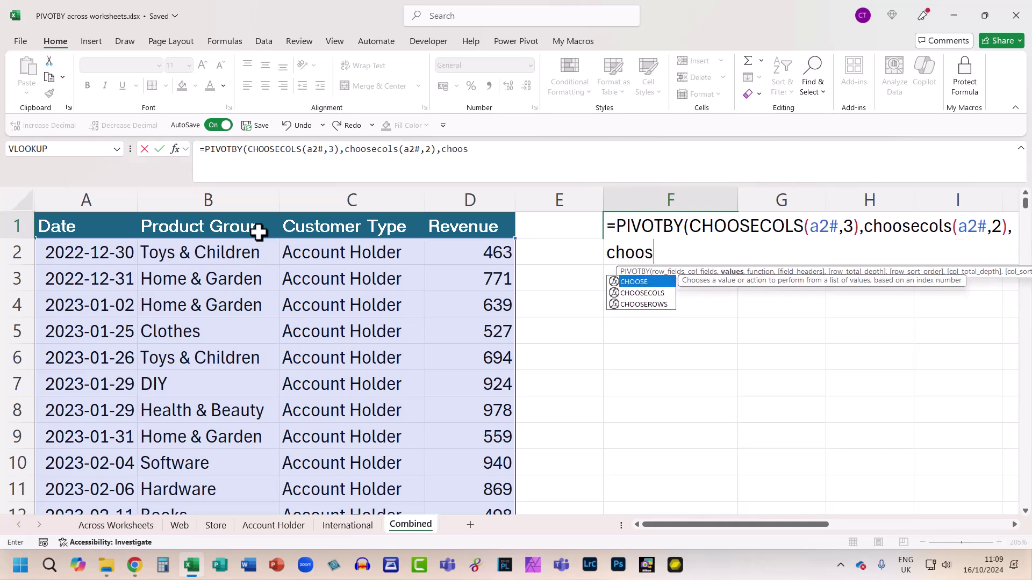
pyautogui.write('ols(a2#')
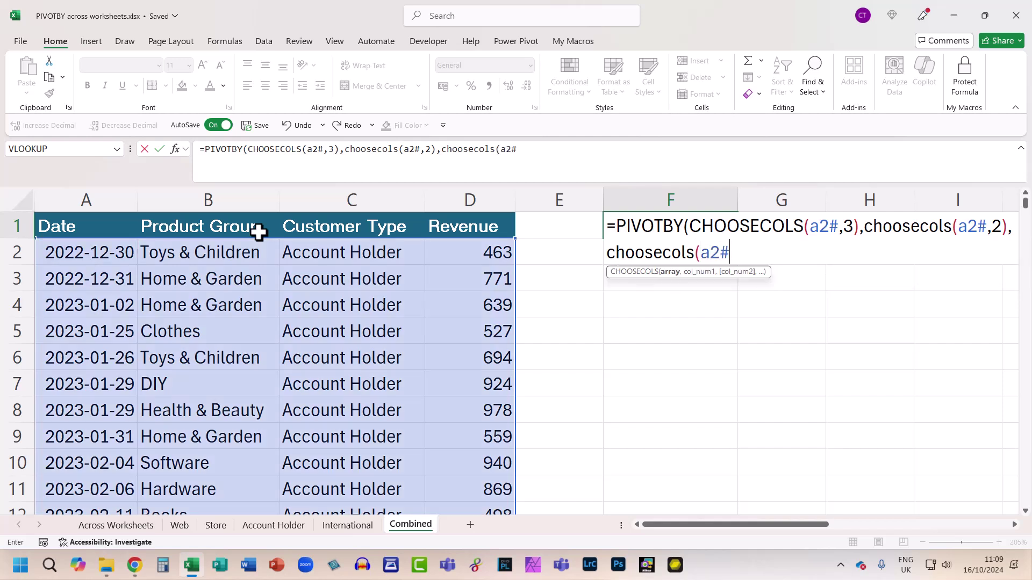
pyautogui.write(',4)')
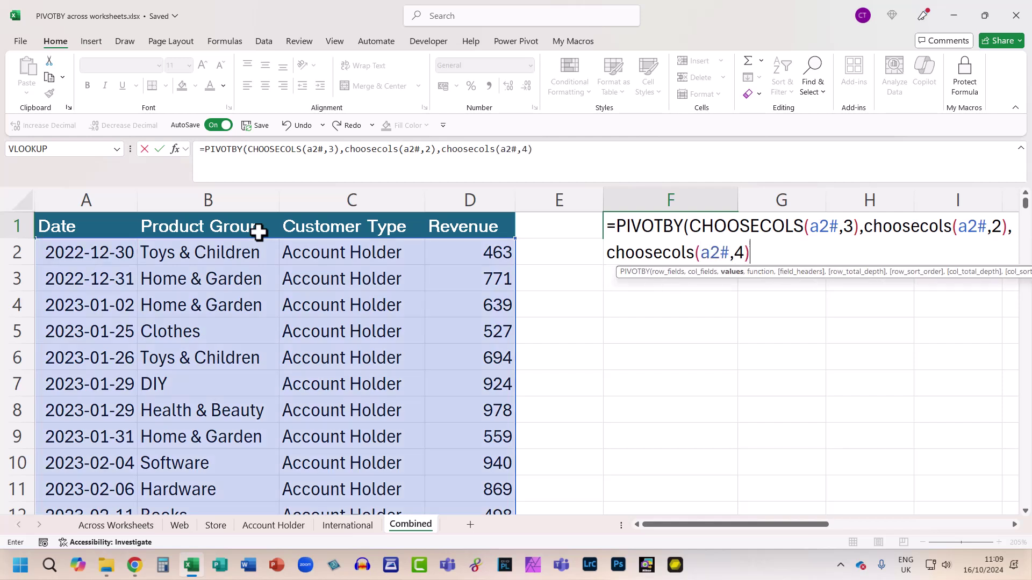
pyautogui.write(',sum)')
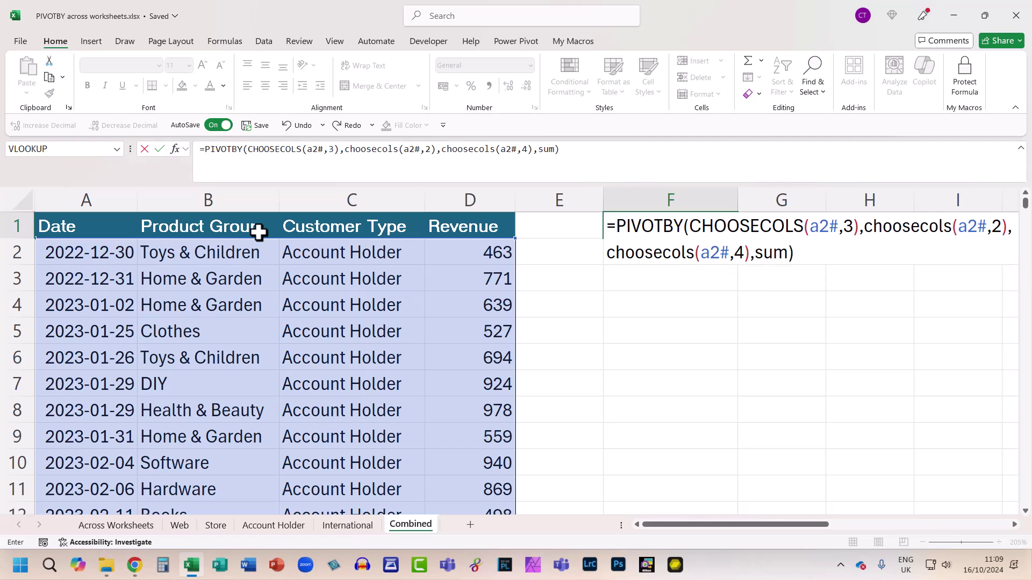
# Commit the F1 PIVOTBY, compare it with the Across Worksheets report, then view International
pyautogui.press('Return')
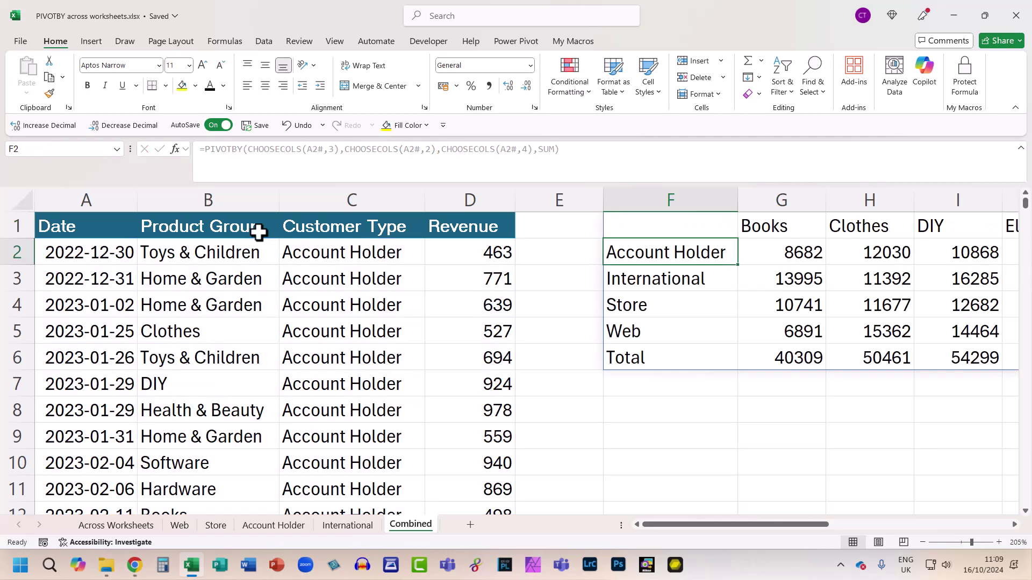
pyautogui.moveTo(779, 524); pyautogui.dragTo(751, 519)
pyautogui.click(127, 529)
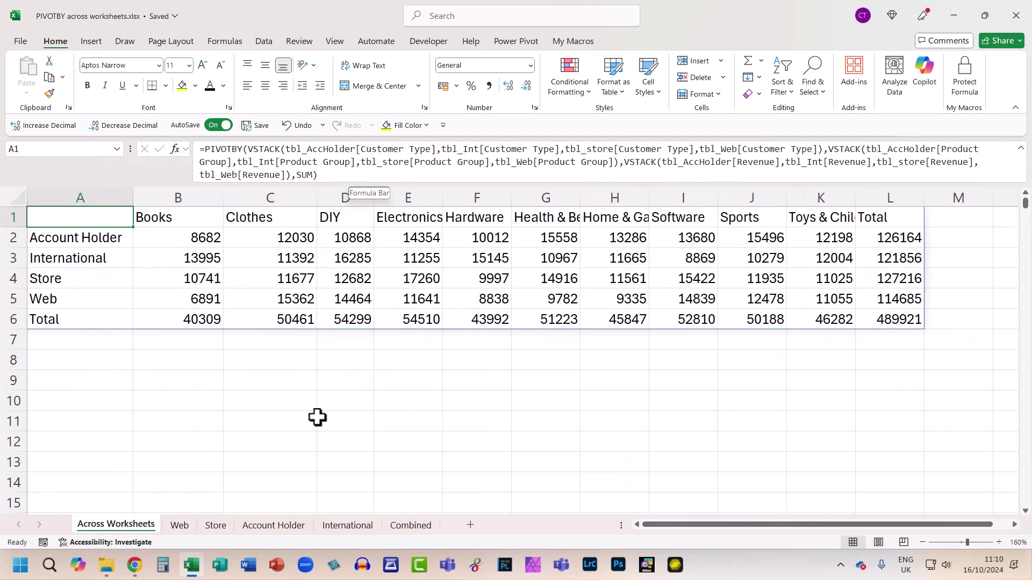
pyautogui.click(405, 527)
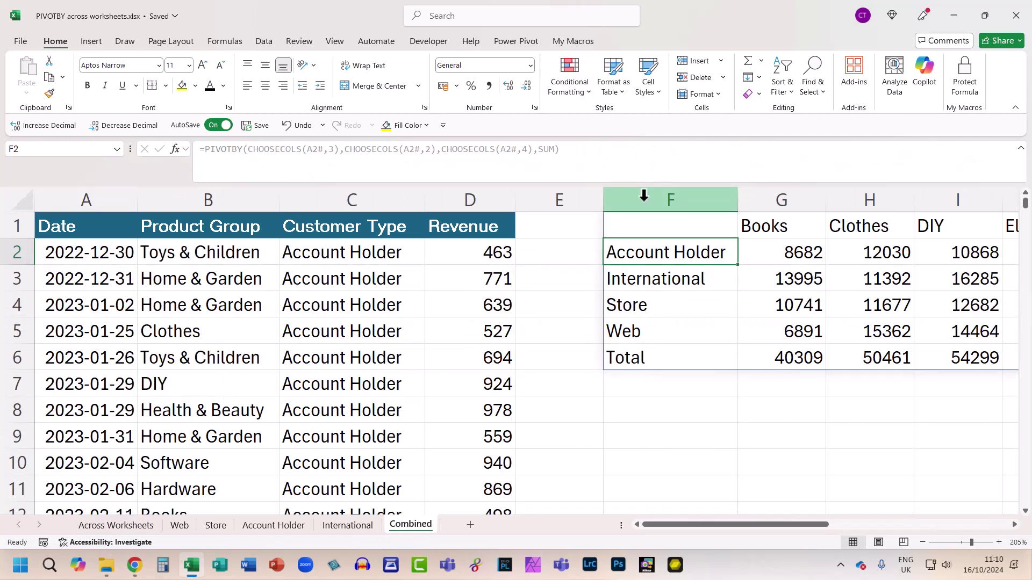
pyautogui.click(347, 525)
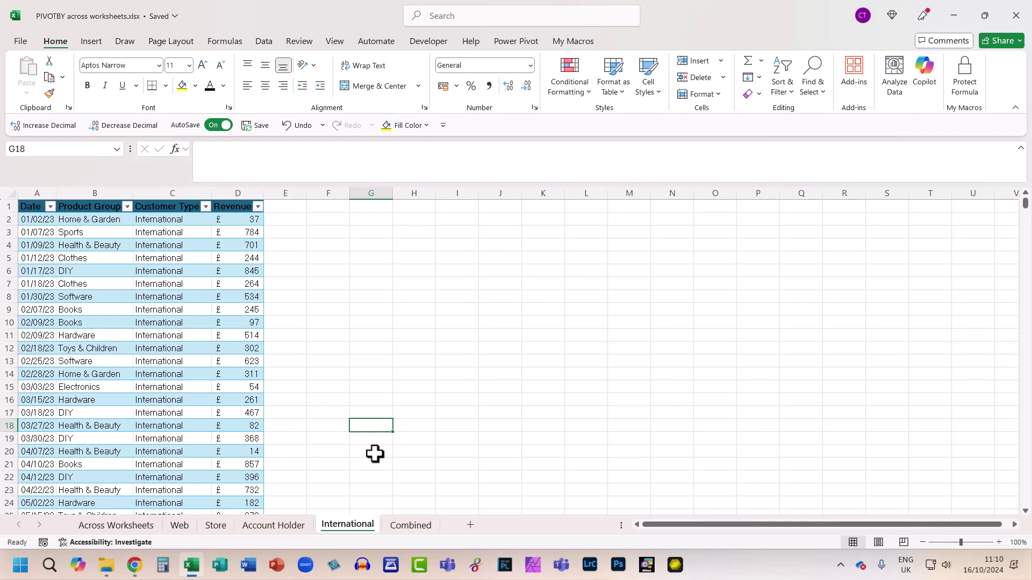